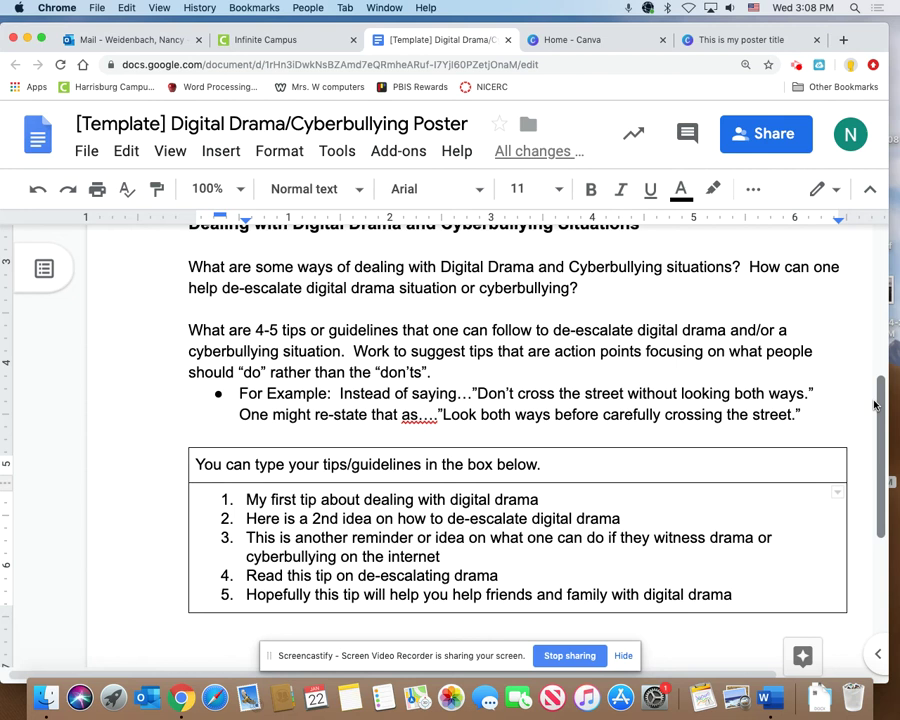
Fill the empty logo answer cell with 'Slogan that is 3-5 Words long'
{"action": "left_click_drag", "start_coordinate": [878, 406], "coordinate": [860, 257]}
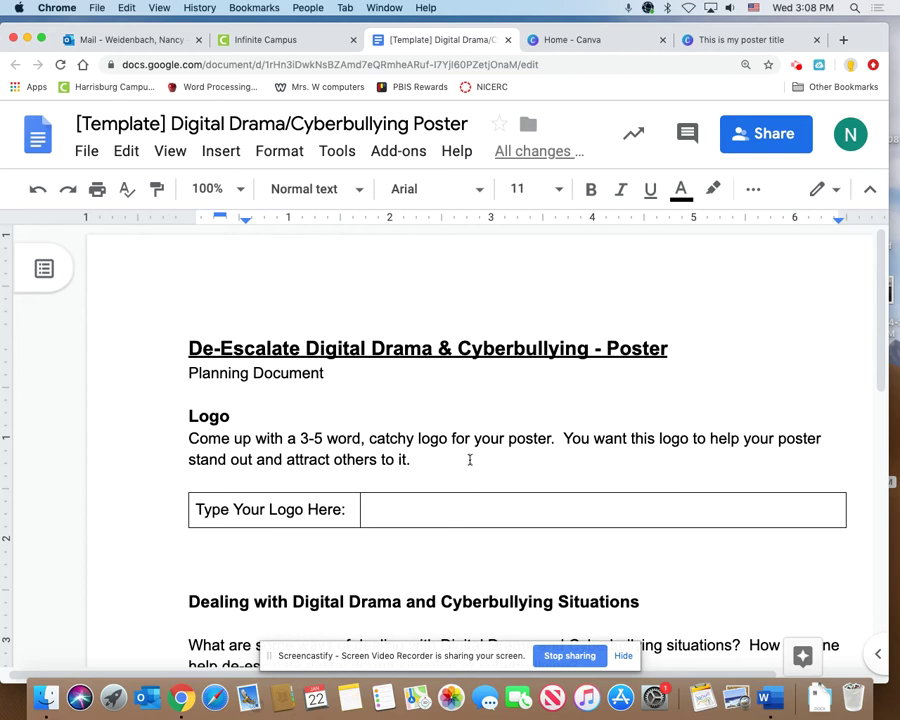
{"action": "triple_click", "coordinate": [446, 509]}
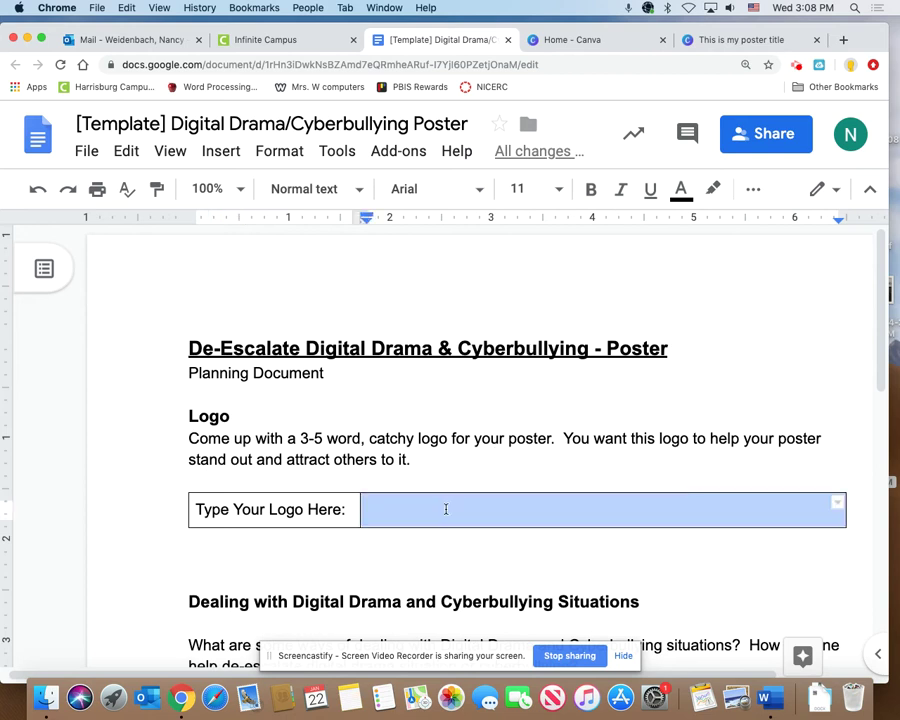
{"action": "left_click", "coordinate": [446, 509]}
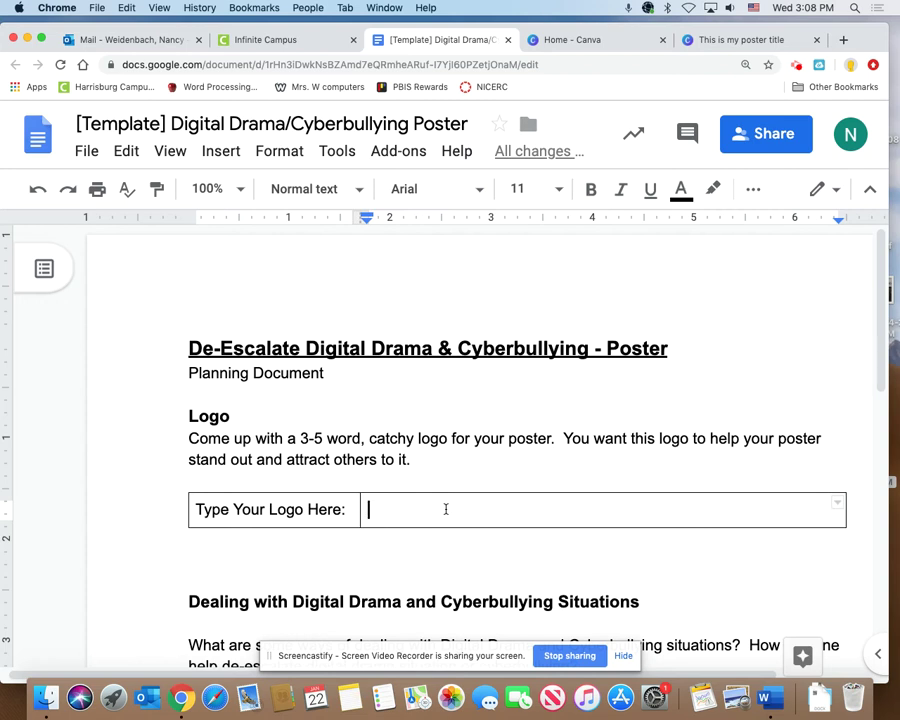
{"action": "type", "text": "Slogan "}
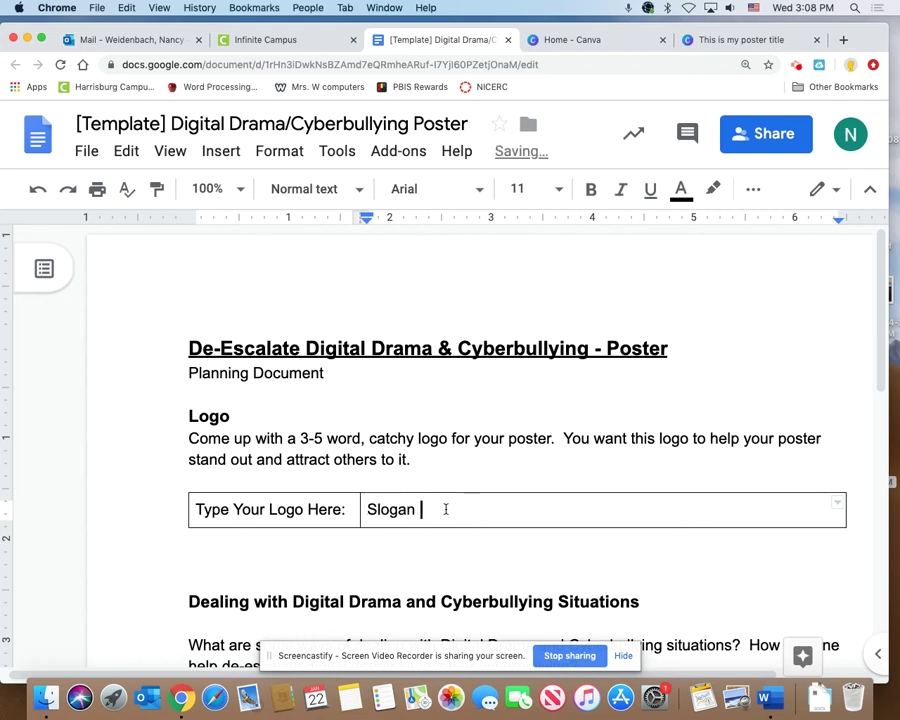
{"action": "type", "text": "that is 3-5 Words I"}
{"action": "type", "text": "on"}
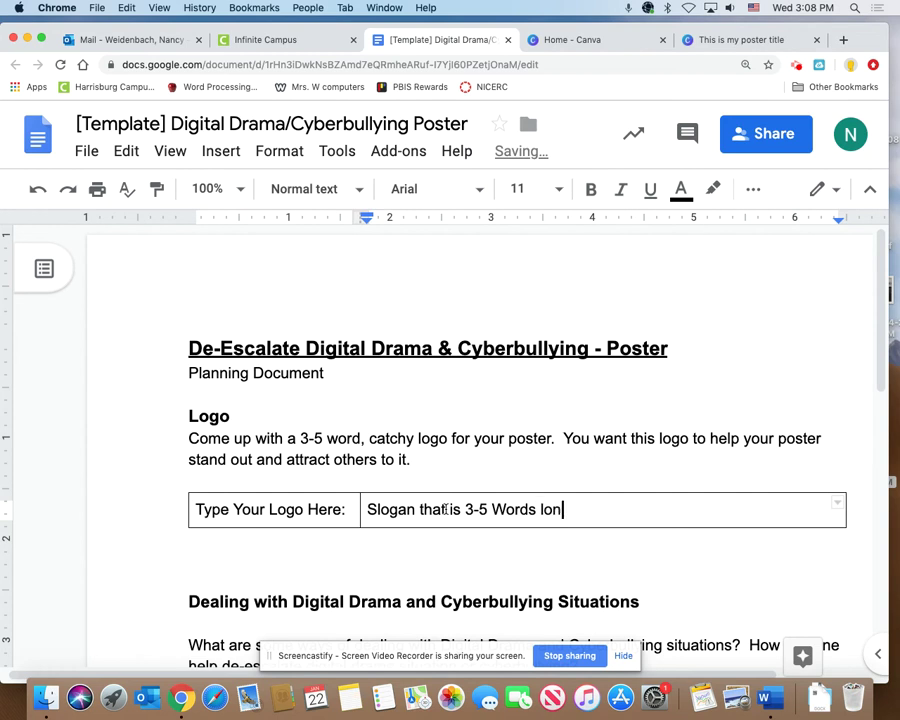
{"action": "type", "text": "g"}
Check the template document, then return to the Canva home page
{"action": "scroll", "coordinate": [552, 514], "scroll_direction": "down", "scroll_amount": 10}
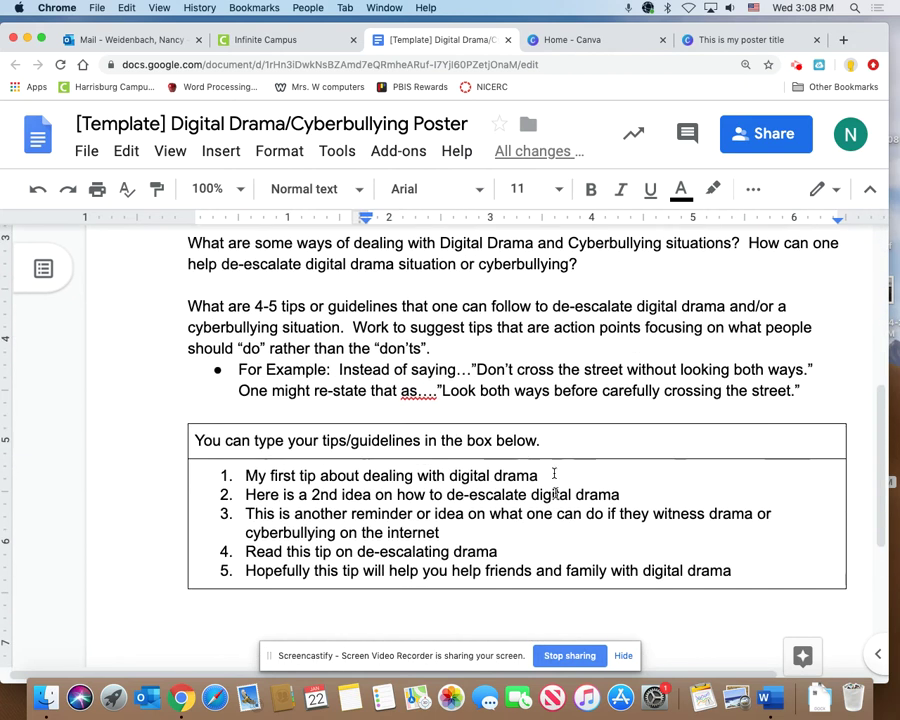
{"action": "scroll", "coordinate": [450, 327], "scroll_direction": "up", "scroll_amount": 5}
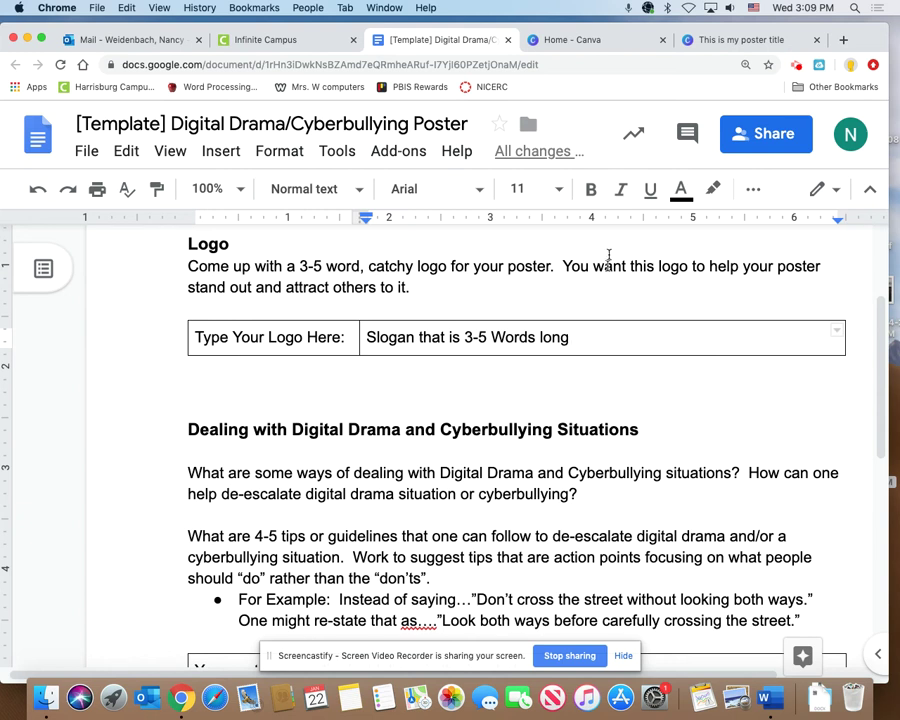
{"action": "left_click", "coordinate": [580, 40]}
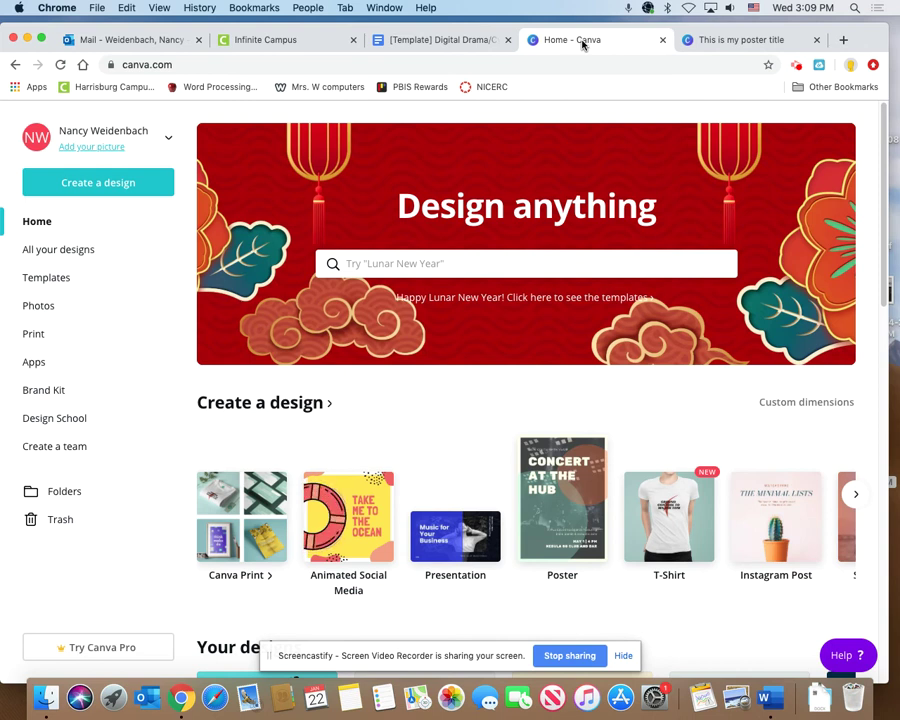
{"action": "scroll", "coordinate": [535, 165], "scroll_direction": "down", "scroll_amount": 4}
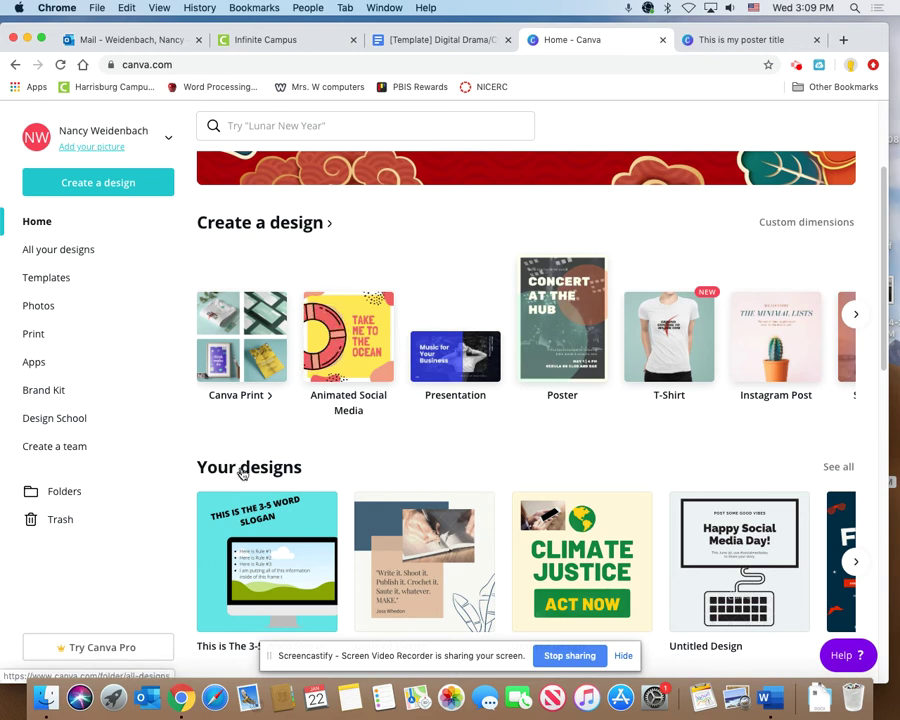
{"action": "scroll", "coordinate": [245, 482], "scroll_direction": "up", "scroll_amount": 4}
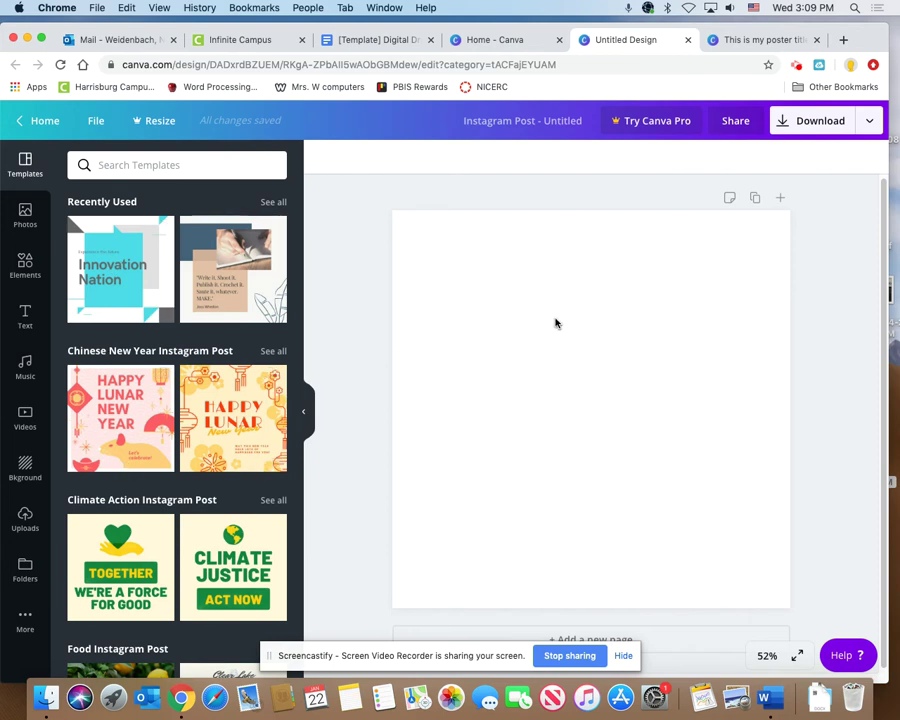
Browse the Instagram Post templates panel and bring up the background choices
{"action": "scroll", "coordinate": [182, 434], "scroll_direction": "down", "scroll_amount": 5}
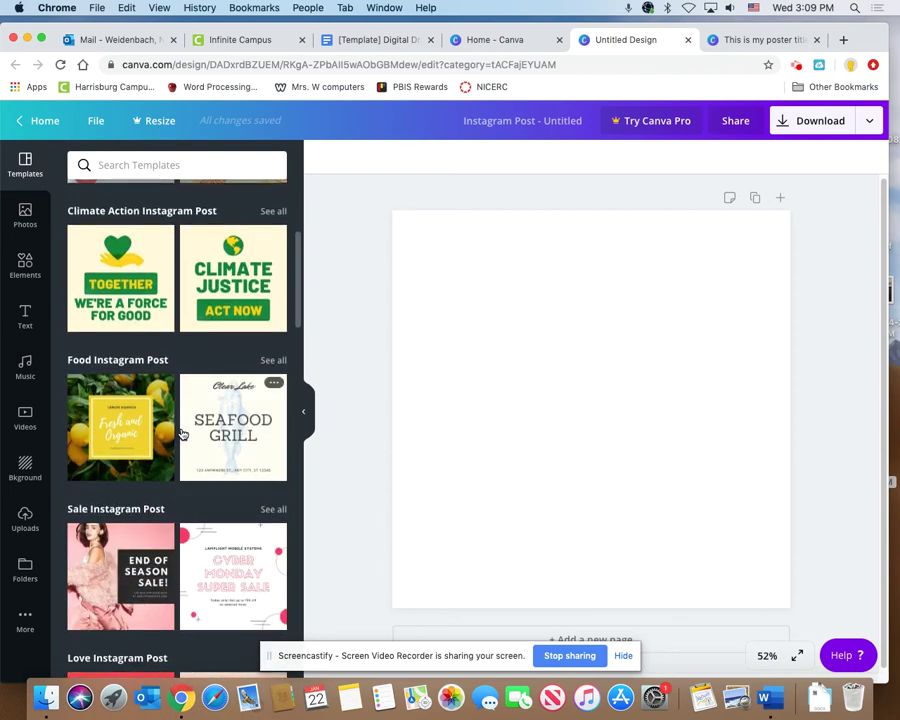
{"action": "scroll", "coordinate": [182, 434], "scroll_direction": "down", "scroll_amount": 3}
{"action": "scroll", "coordinate": [182, 434], "scroll_direction": "down", "scroll_amount": 1}
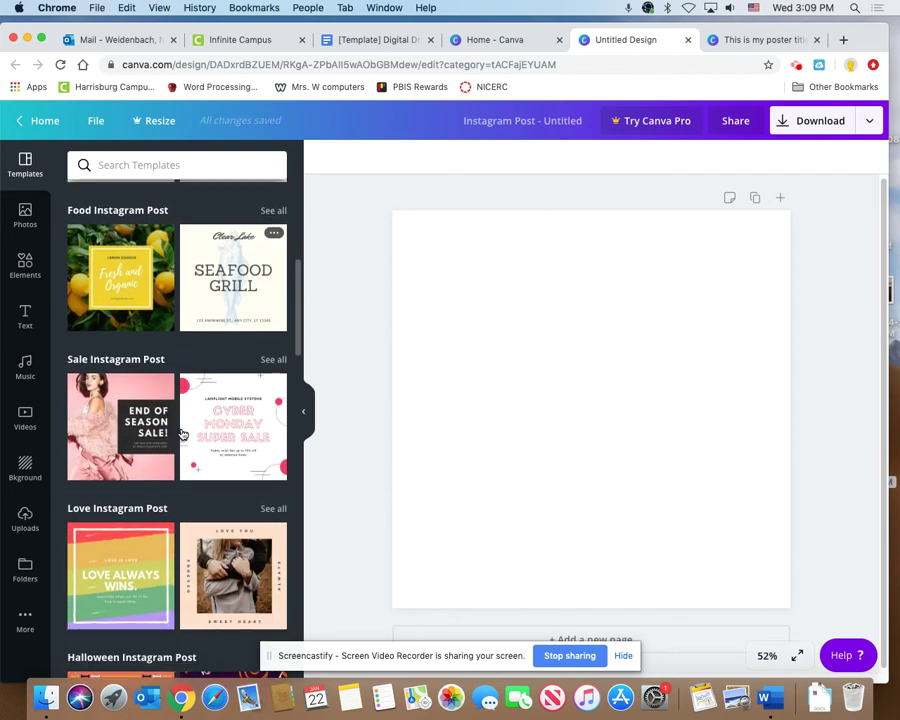
{"action": "scroll", "coordinate": [182, 434], "scroll_direction": "down", "scroll_amount": 3}
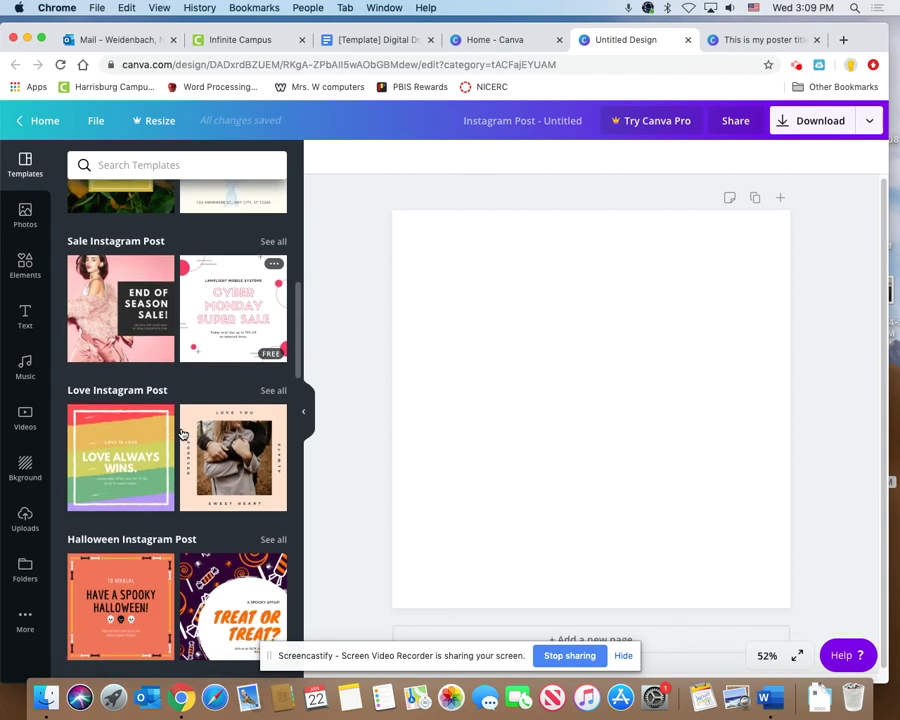
{"action": "scroll", "coordinate": [182, 434], "scroll_direction": "down", "scroll_amount": 7}
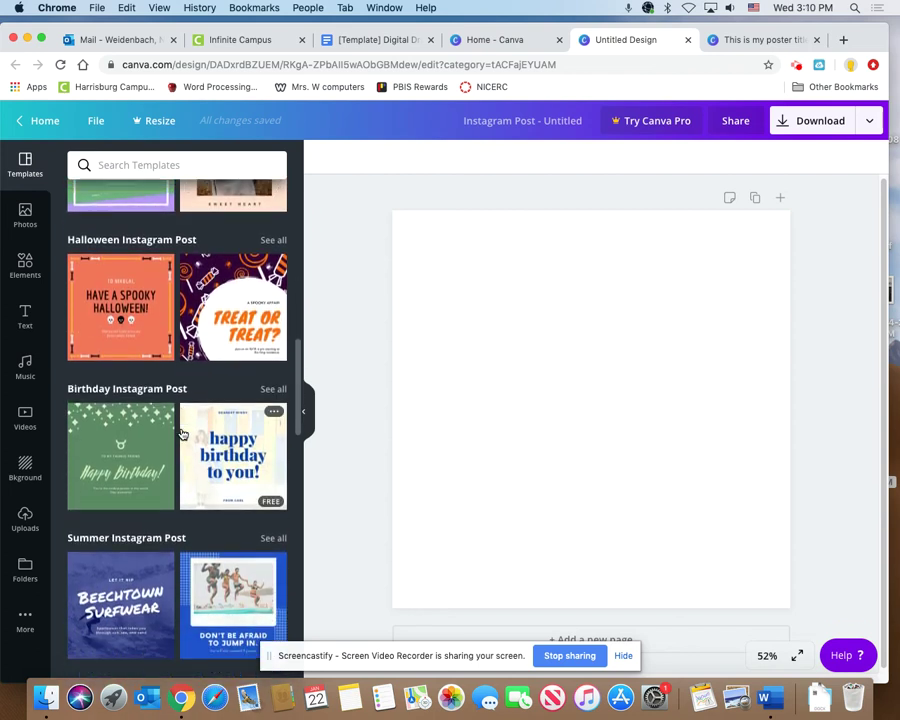
{"action": "scroll", "coordinate": [182, 434], "scroll_direction": "up", "scroll_amount": 10}
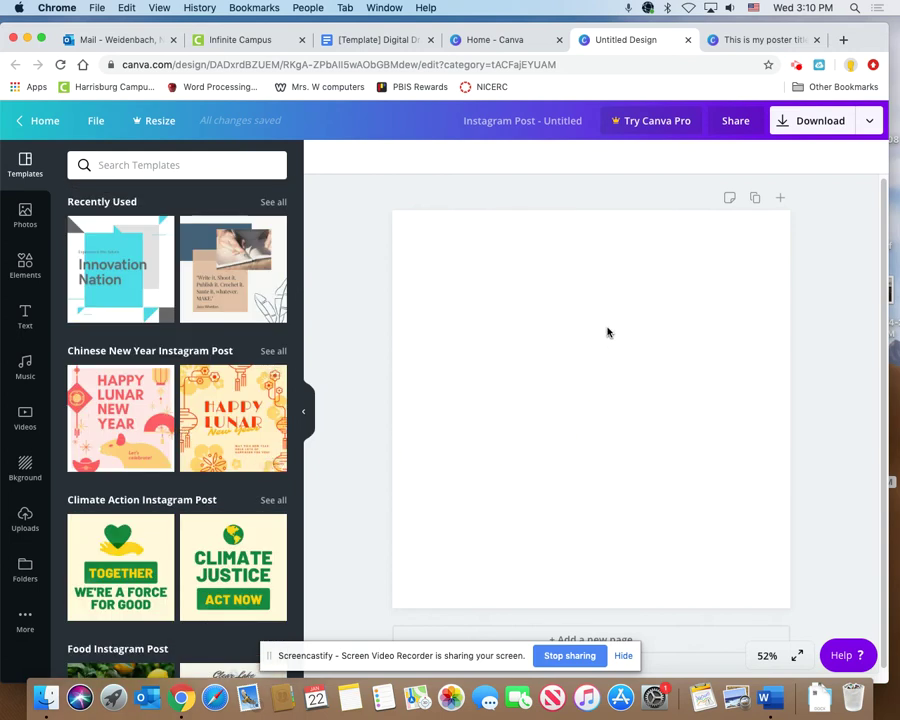
{"action": "left_click", "coordinate": [25, 465]}
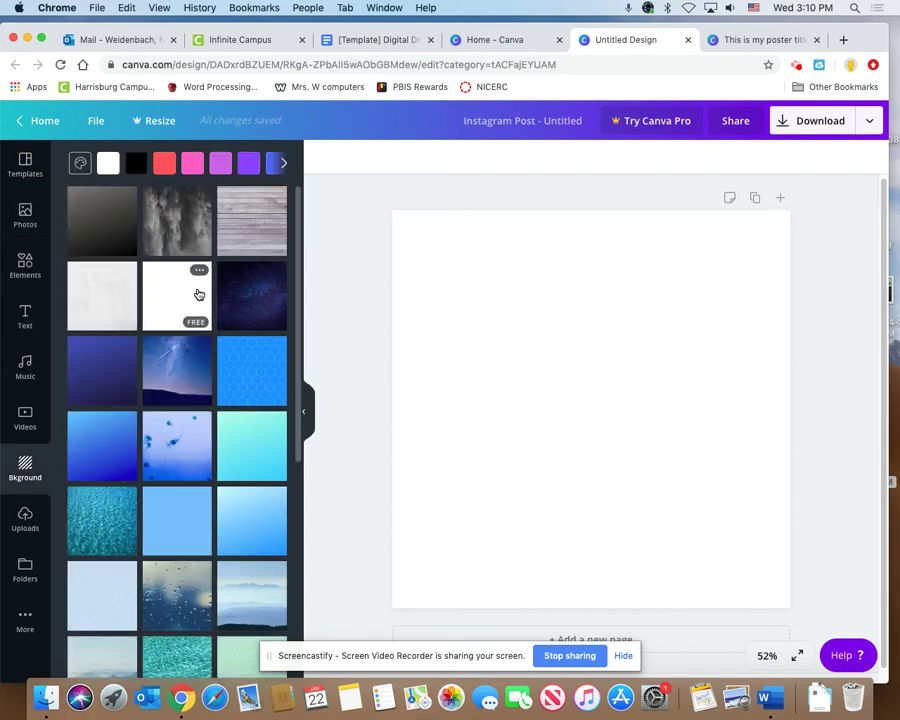
Try the starry night-sky, blue hexagon and white pattern backgrounds on the post
{"action": "left_click", "coordinate": [175, 362]}
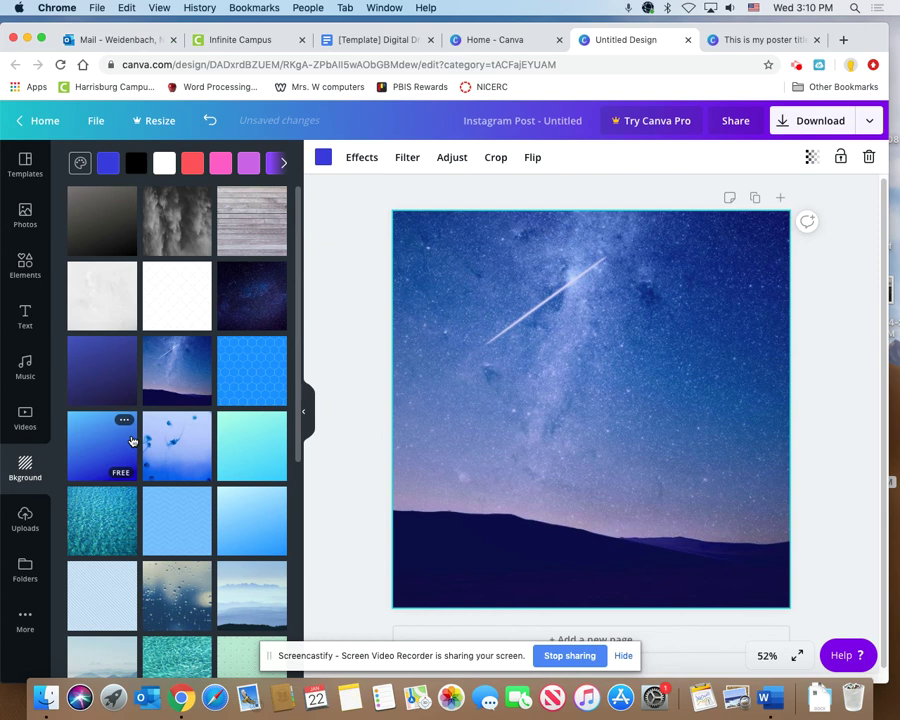
{"action": "scroll", "coordinate": [131, 441], "scroll_direction": "down", "scroll_amount": 5}
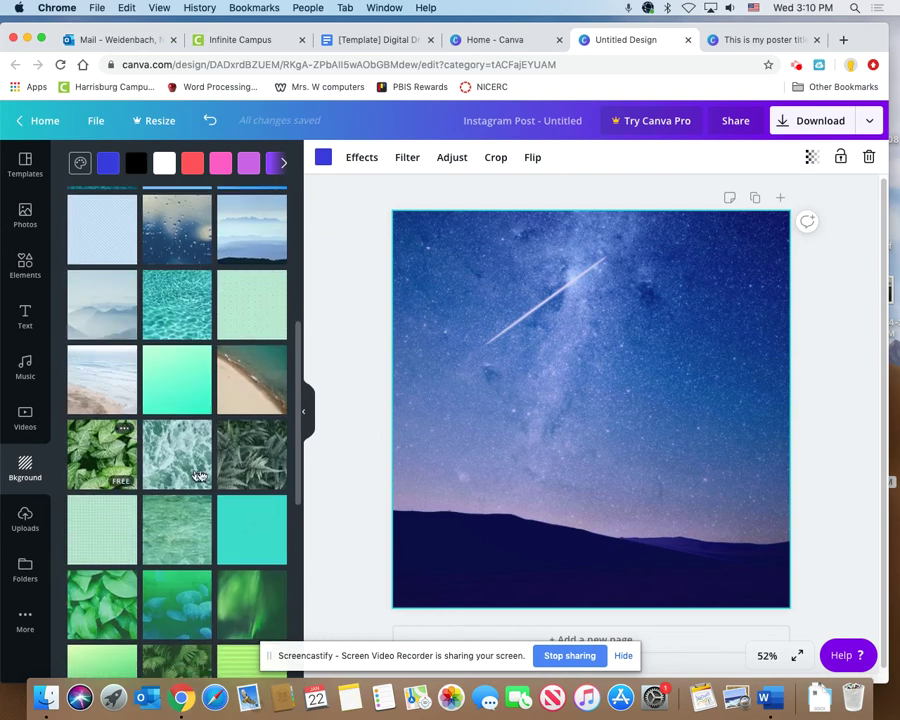
{"action": "scroll", "coordinate": [110, 588], "scroll_direction": "up", "scroll_amount": 5}
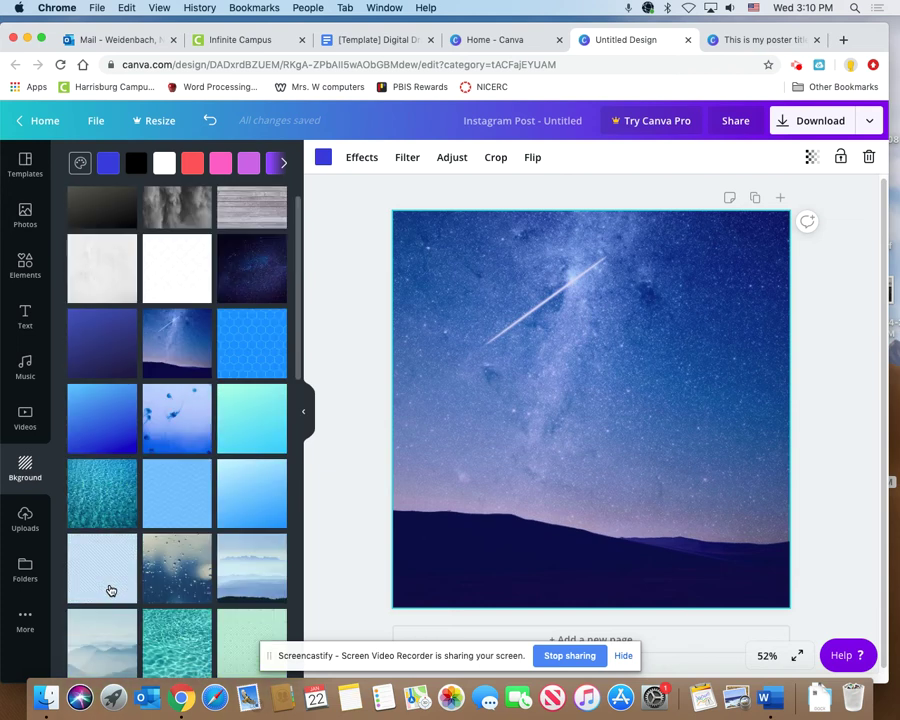
{"action": "scroll", "coordinate": [110, 588], "scroll_direction": "up", "scroll_amount": 1}
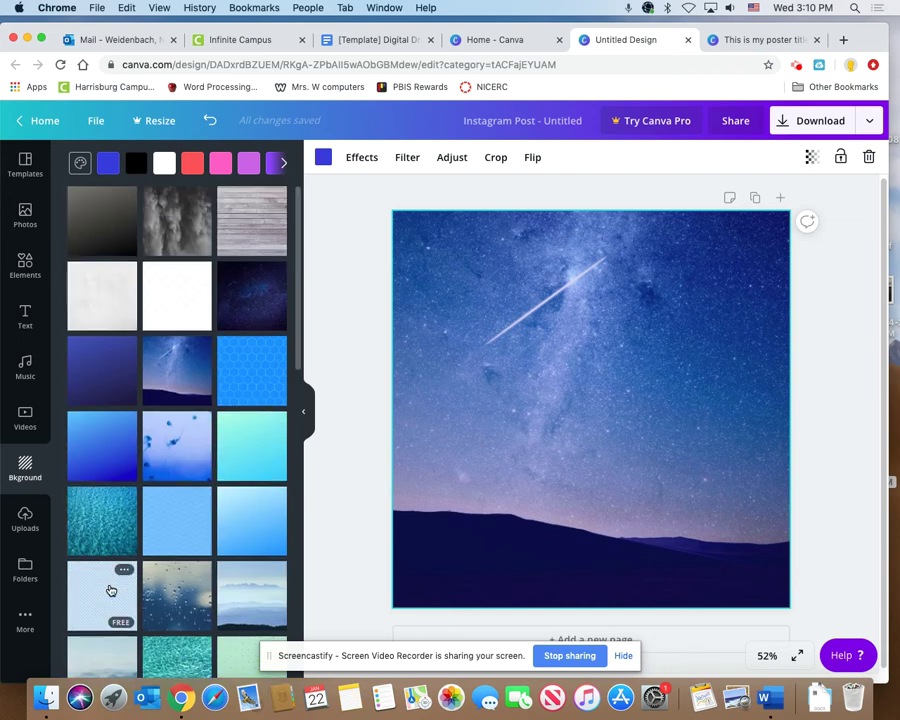
{"action": "left_click", "coordinate": [250, 378]}
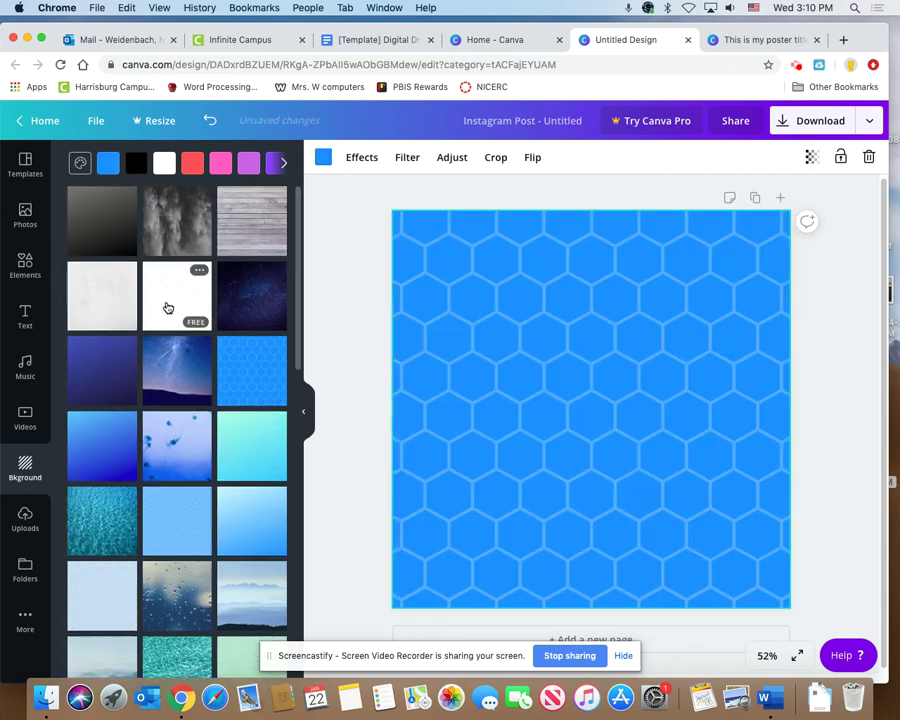
{"action": "left_click", "coordinate": [167, 307]}
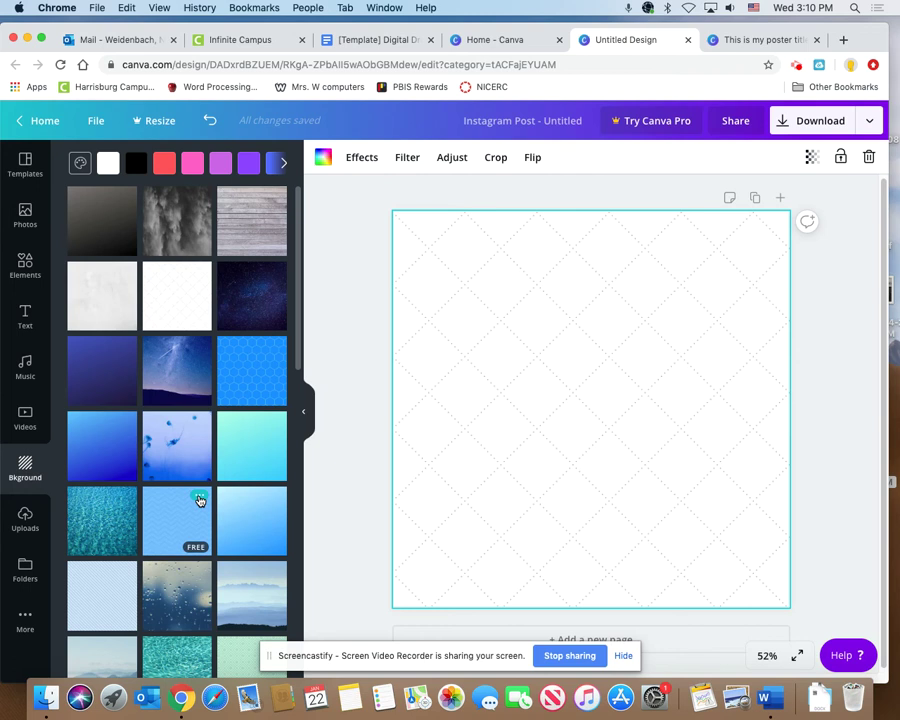
Apply the light-blue gradient background from the extra colour choices
{"action": "left_click", "coordinate": [284, 164]}
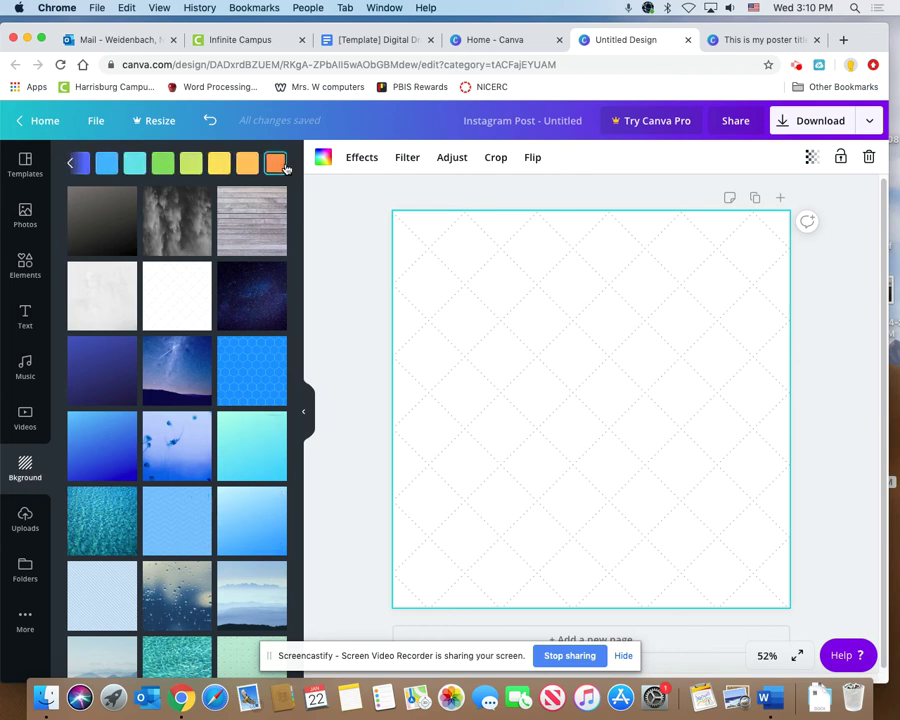
{"action": "left_click", "coordinate": [241, 520]}
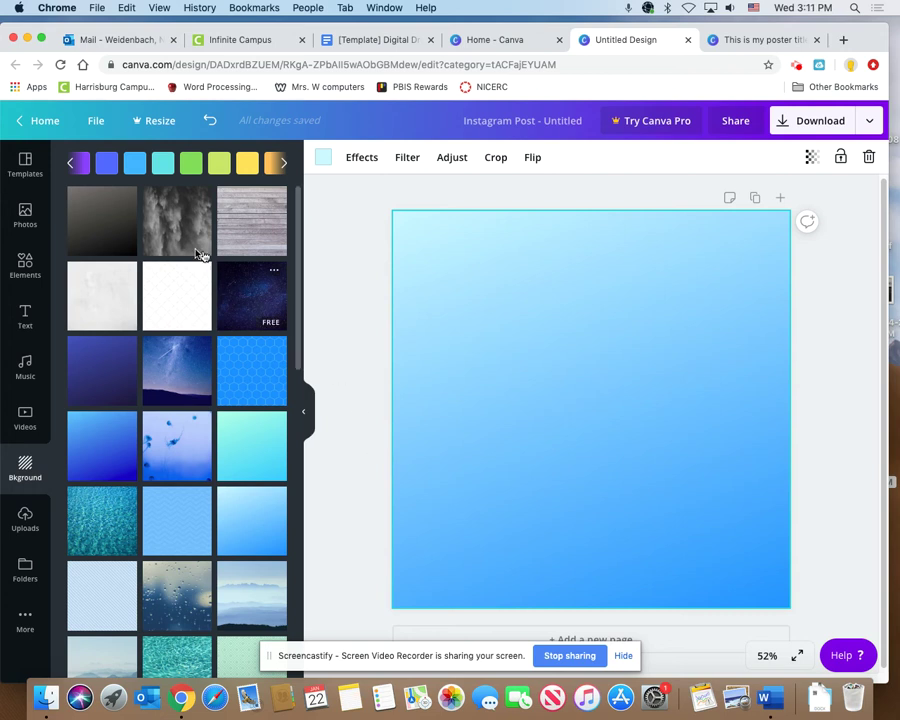
{"action": "left_click", "coordinate": [24, 314]}
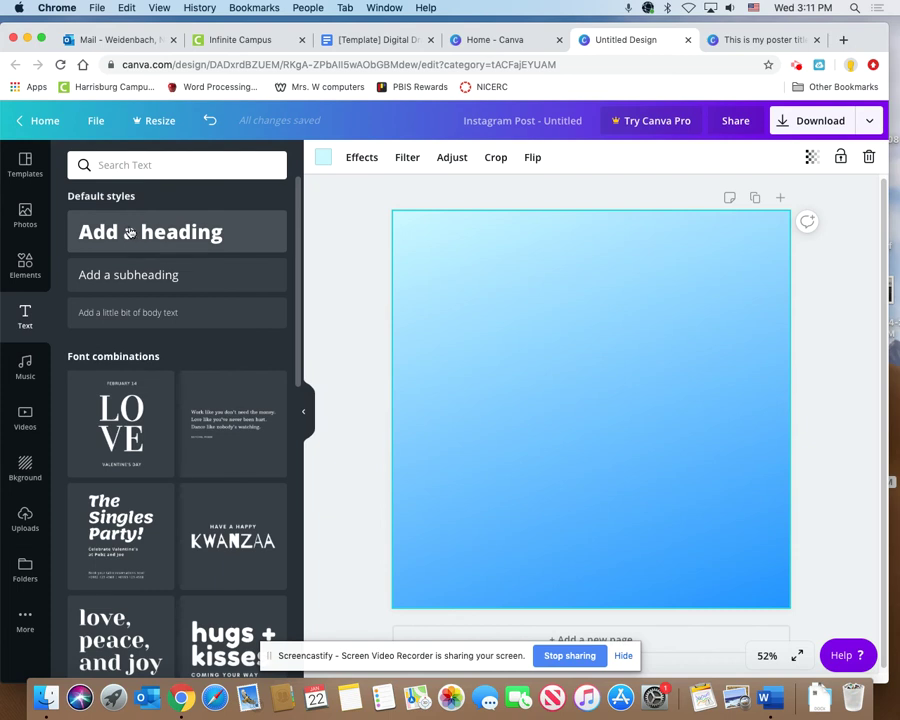
Add an 'Add a heading' text box to the poster, then switch to the template document
{"action": "left_click", "coordinate": [129, 232]}
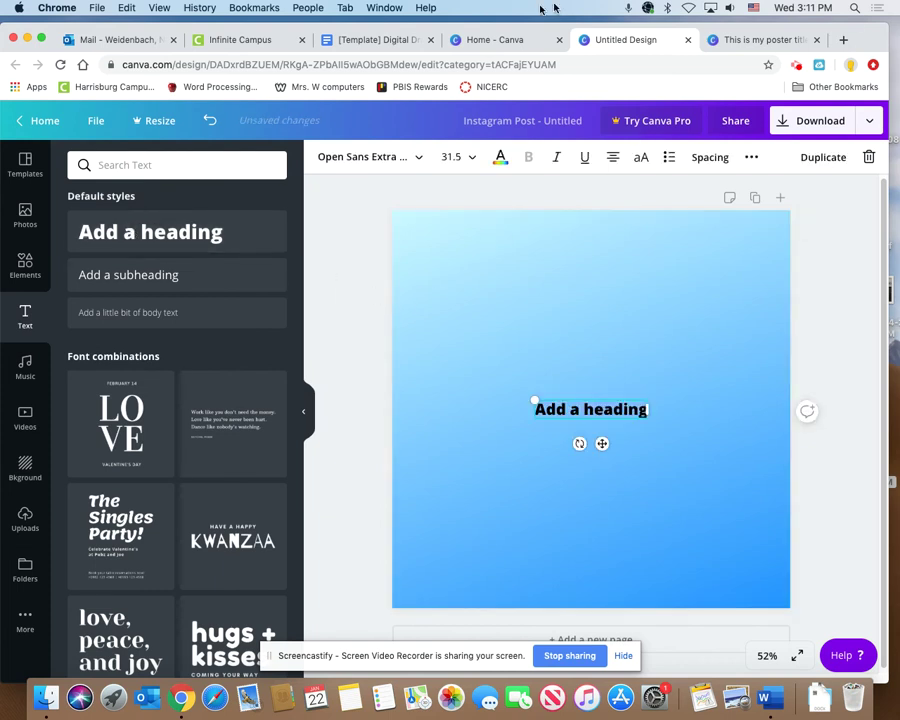
{"action": "left_click", "coordinate": [375, 40]}
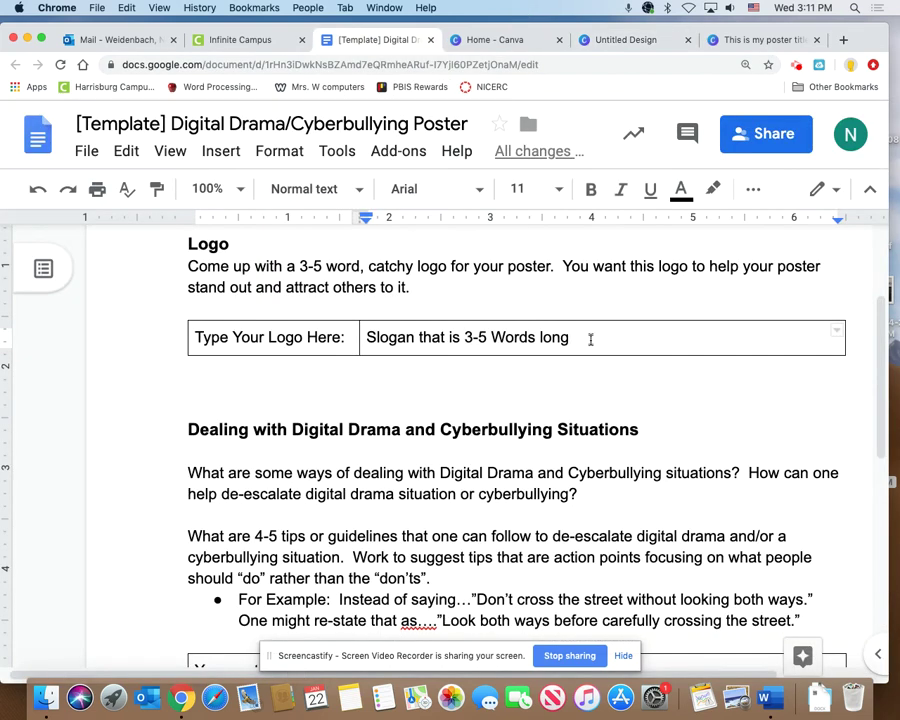
Select the slogan text in the logo table and return to Canva
{"action": "left_click_drag", "start_coordinate": [583, 337], "coordinate": [369, 337]}
{"action": "key", "text": "super+c"}
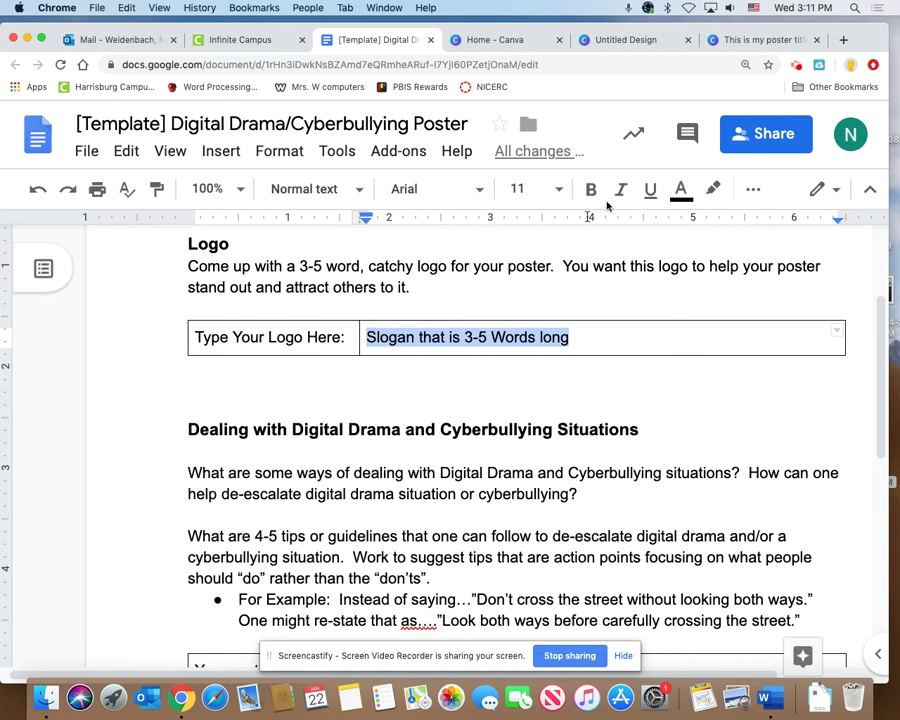
{"action": "left_click", "coordinate": [460, 38]}
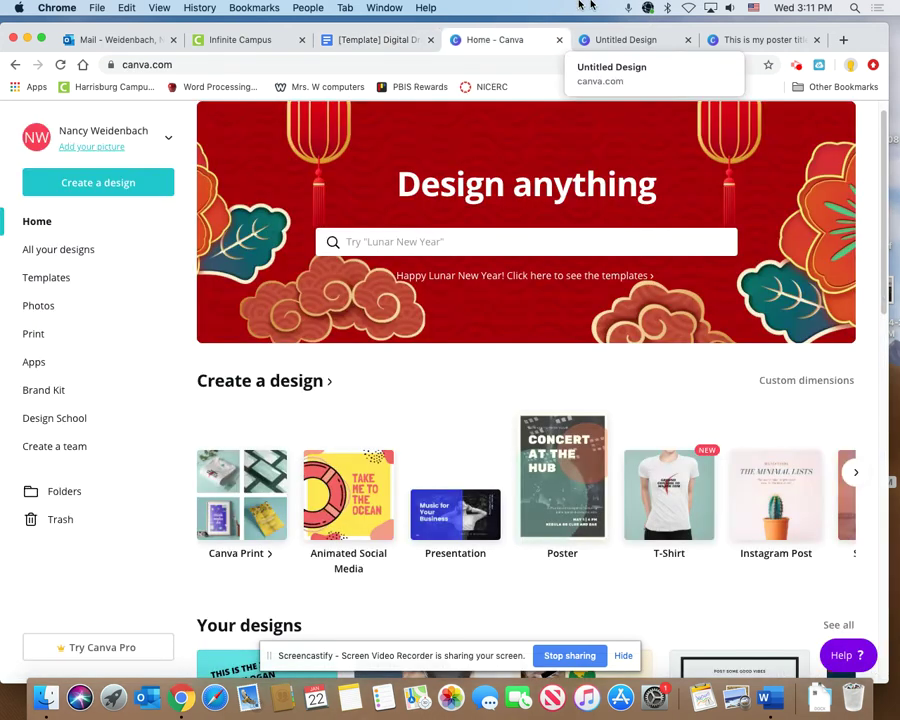
Paste the slogan over the heading placeholder and set it to size 36
{"action": "left_click", "coordinate": [604, 39]}
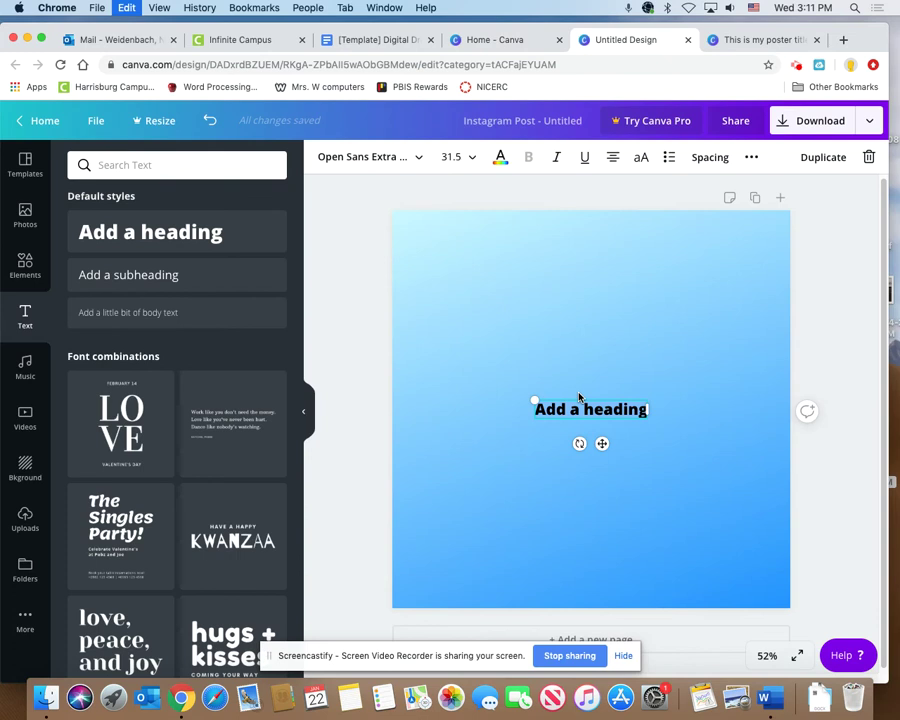
{"action": "key", "text": "super+v"}
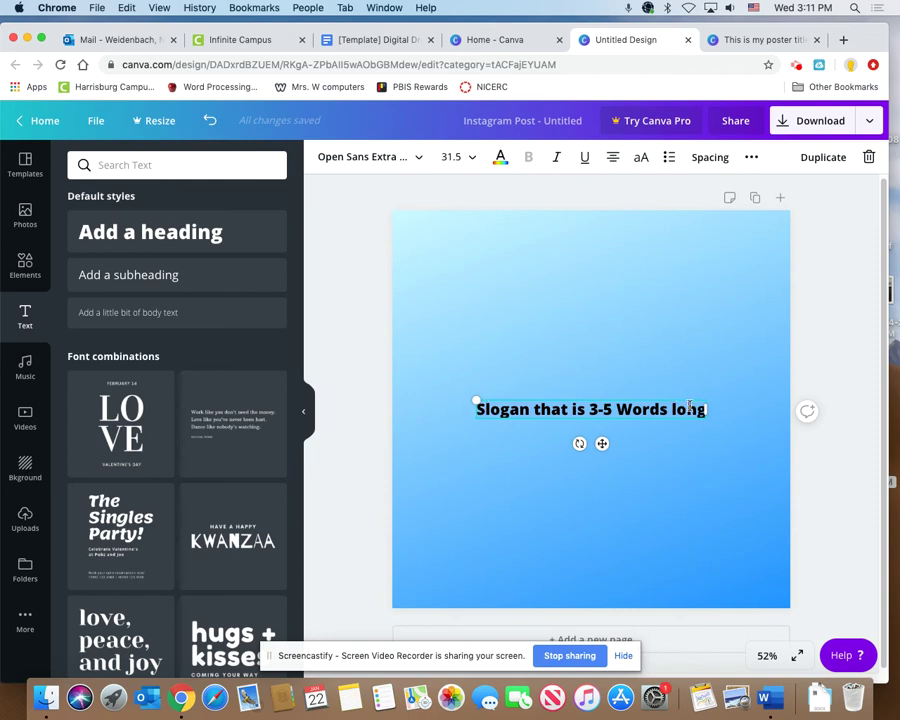
{"action": "left_click", "coordinate": [472, 158]}
{"action": "left_click", "coordinate": [453, 503]}
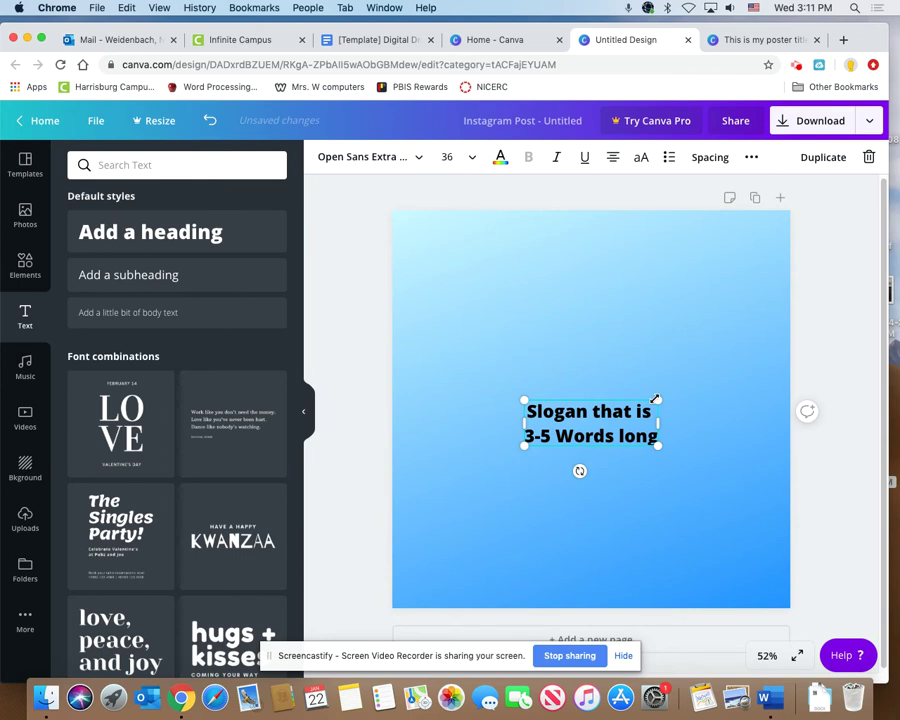
Enlarge the slogan heading and move it to the top of the poster
{"action": "left_click_drag", "start_coordinate": [656, 446], "coordinate": [716, 470]}
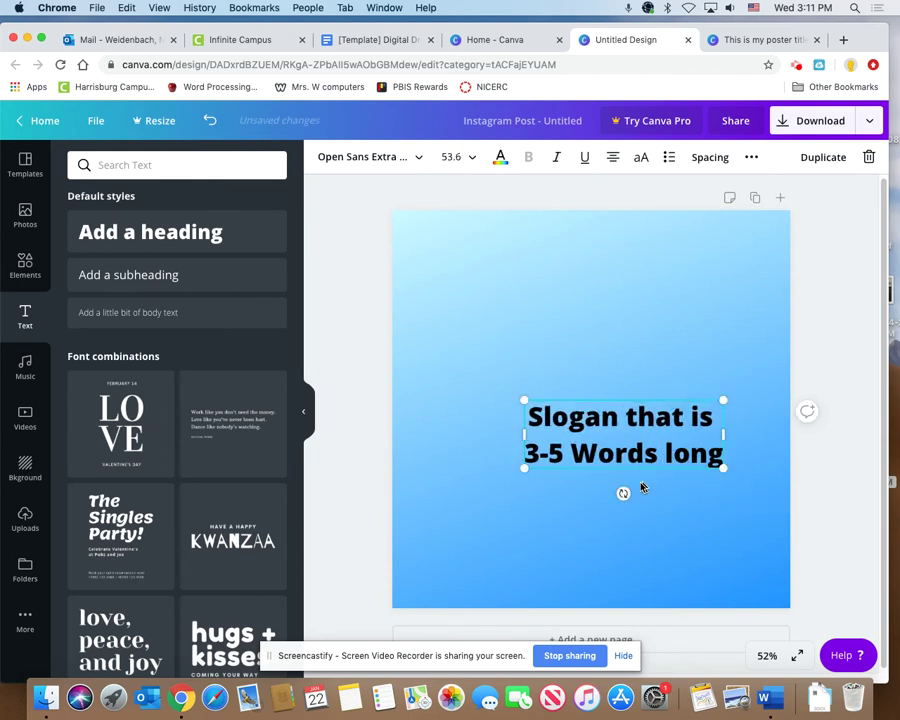
{"action": "mouse_move", "coordinate": [623, 493]}
{"action": "left_mouse_down"}
{"action": "mouse_move", "coordinate": [681, 429]}
{"action": "mouse_move", "coordinate": [671, 486]}
{"action": "mouse_move", "coordinate": [625, 524]}
{"action": "mouse_move", "coordinate": [564, 508]}
{"action": "mouse_move", "coordinate": [540, 466]}
{"action": "mouse_move", "coordinate": [589, 484]}
{"action": "mouse_move", "coordinate": [650, 449]}
{"action": "mouse_move", "coordinate": [651, 430]}
{"action": "mouse_move", "coordinate": [642, 462]}
{"action": "mouse_move", "coordinate": [620, 487]}
{"action": "left_mouse_up"}
{"action": "left_click_drag", "start_coordinate": [614, 395], "coordinate": [556, 230]}
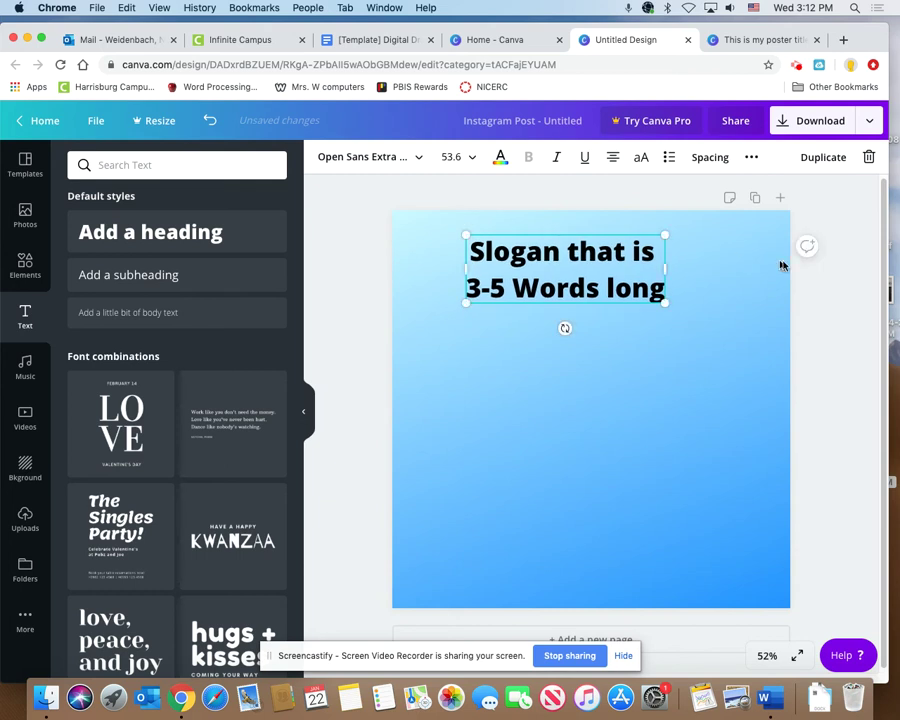
{"action": "left_click", "coordinate": [810, 288]}
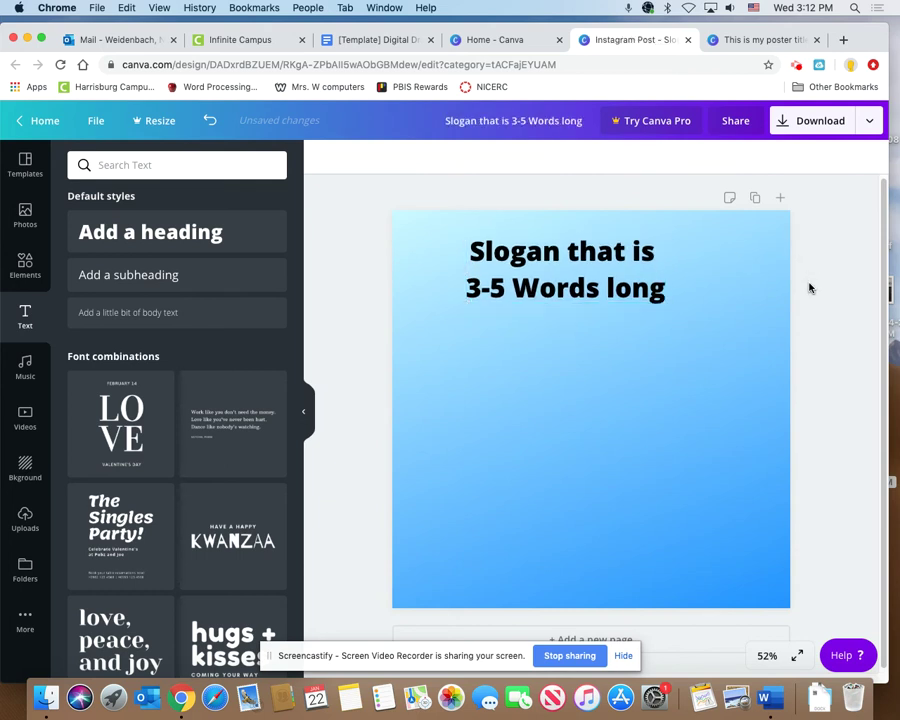
{"action": "left_click", "coordinate": [382, 40]}
{"action": "scroll", "coordinate": [381, 250], "scroll_direction": "down", "scroll_amount": 5}
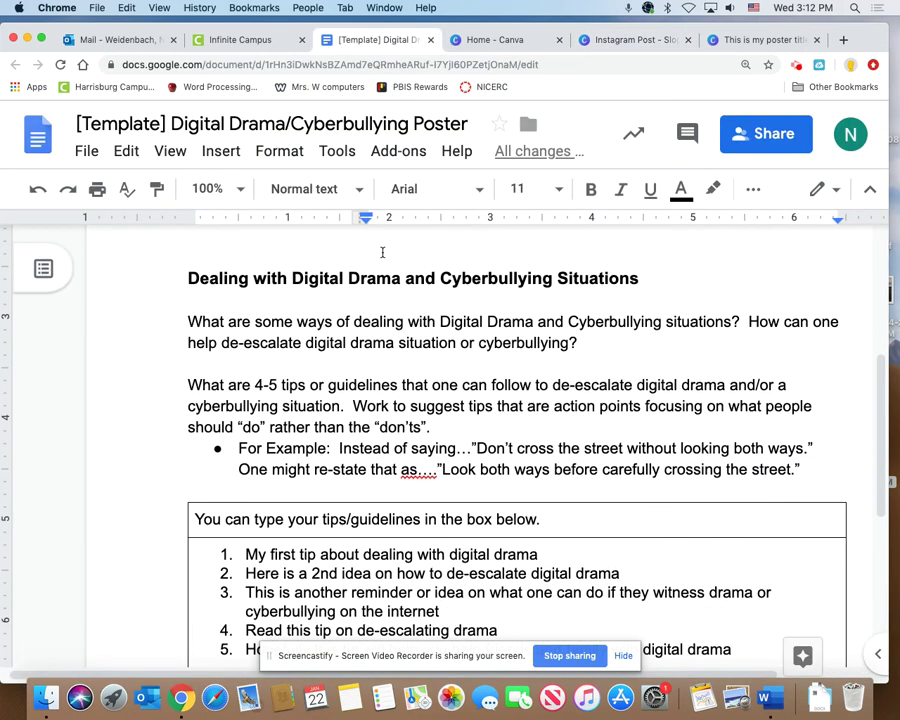
{"action": "scroll", "coordinate": [382, 252], "scroll_direction": "down", "scroll_amount": 2}
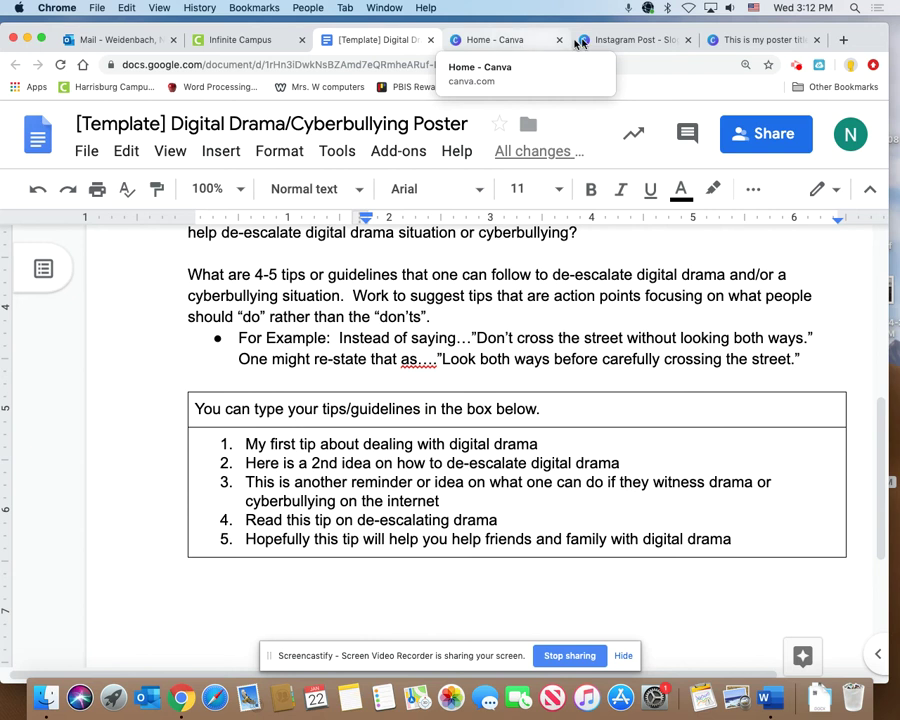
{"action": "left_click", "coordinate": [611, 42]}
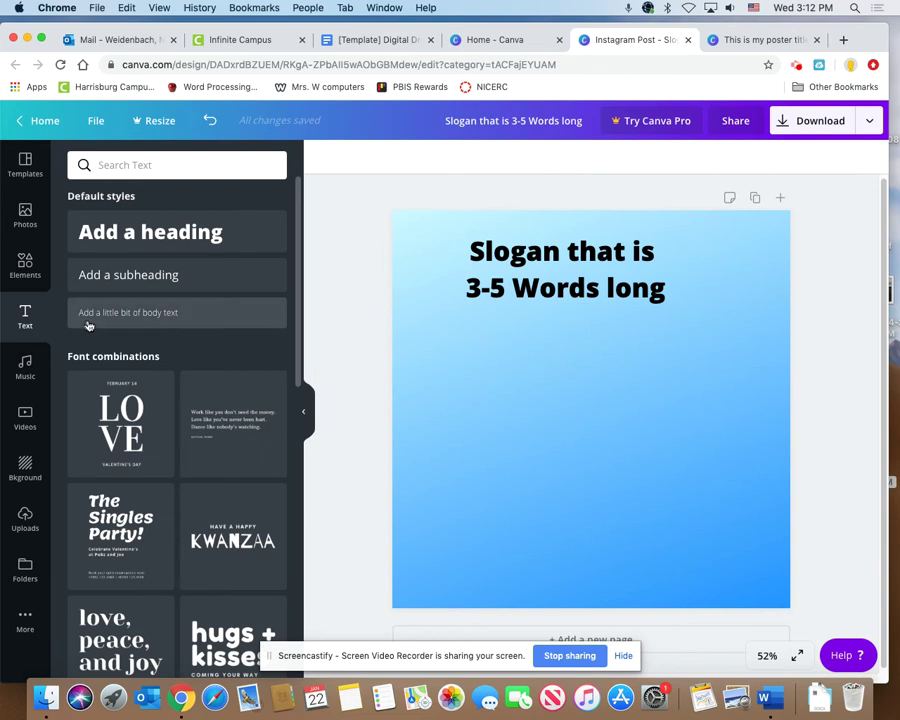
Add a size 32 body text box, then switch to the tips document
{"action": "left_click", "coordinate": [141, 314]}
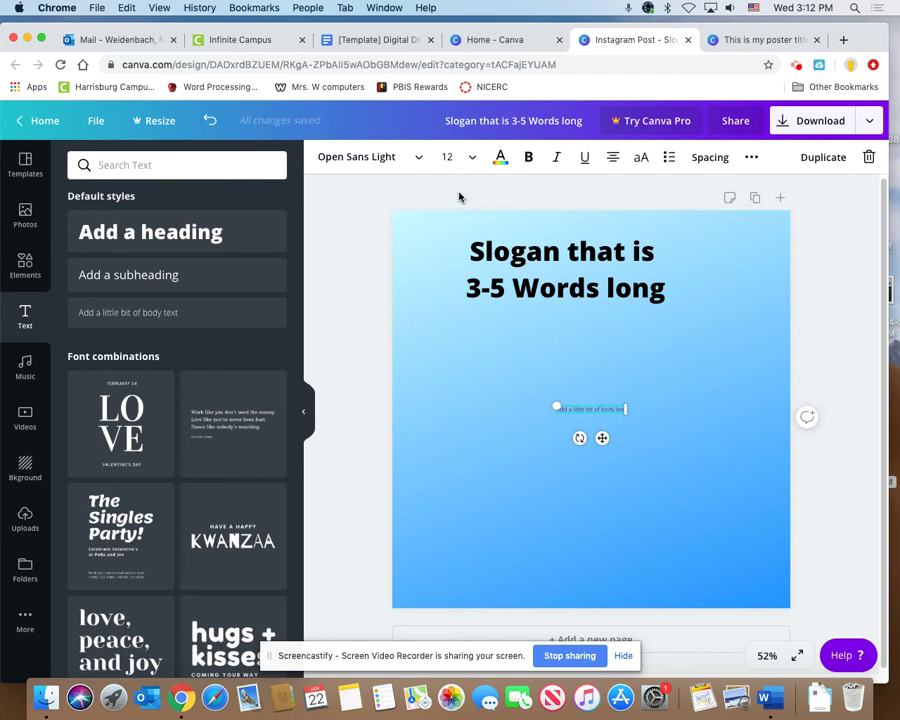
{"action": "left_click", "coordinate": [471, 162]}
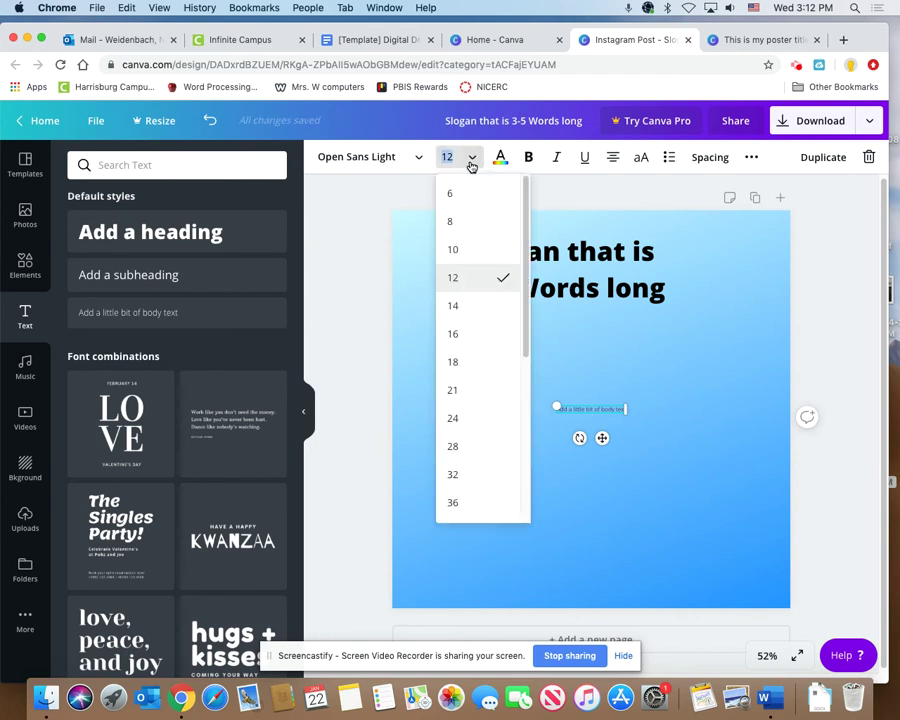
{"action": "left_click", "coordinate": [456, 474]}
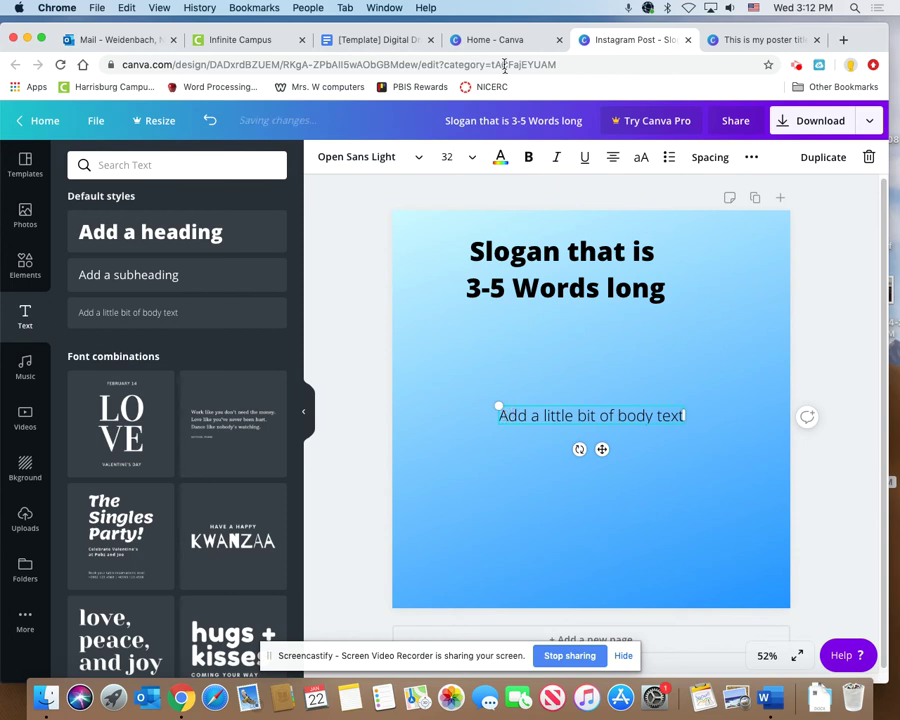
{"action": "left_click", "coordinate": [414, 41]}
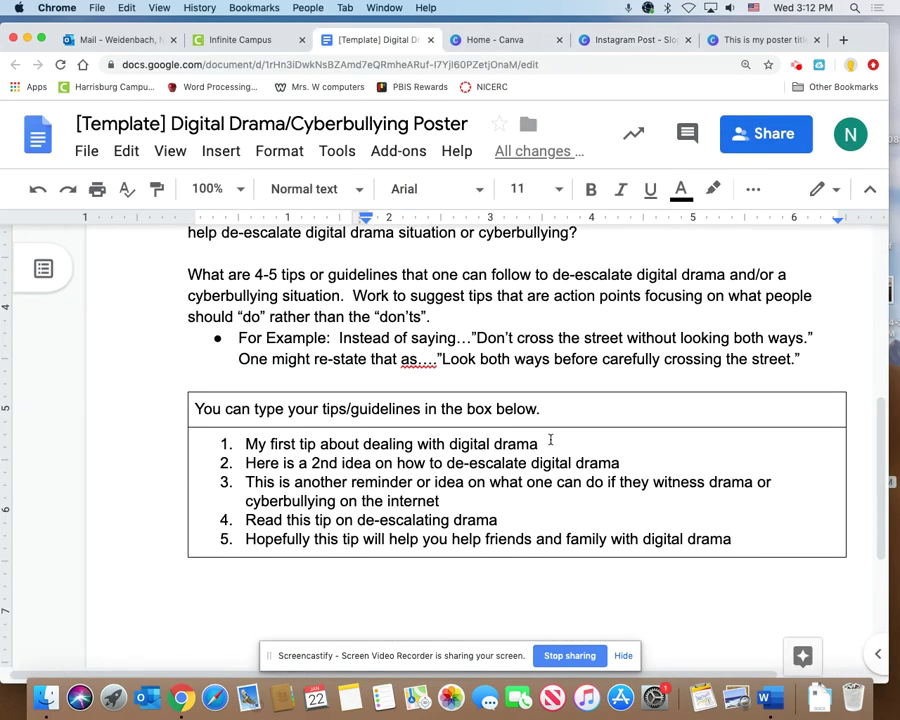
Select all five tips in the Docs list and return to the Canva poster
{"action": "left_click_drag", "start_coordinate": [748, 551], "coordinate": [234, 445]}
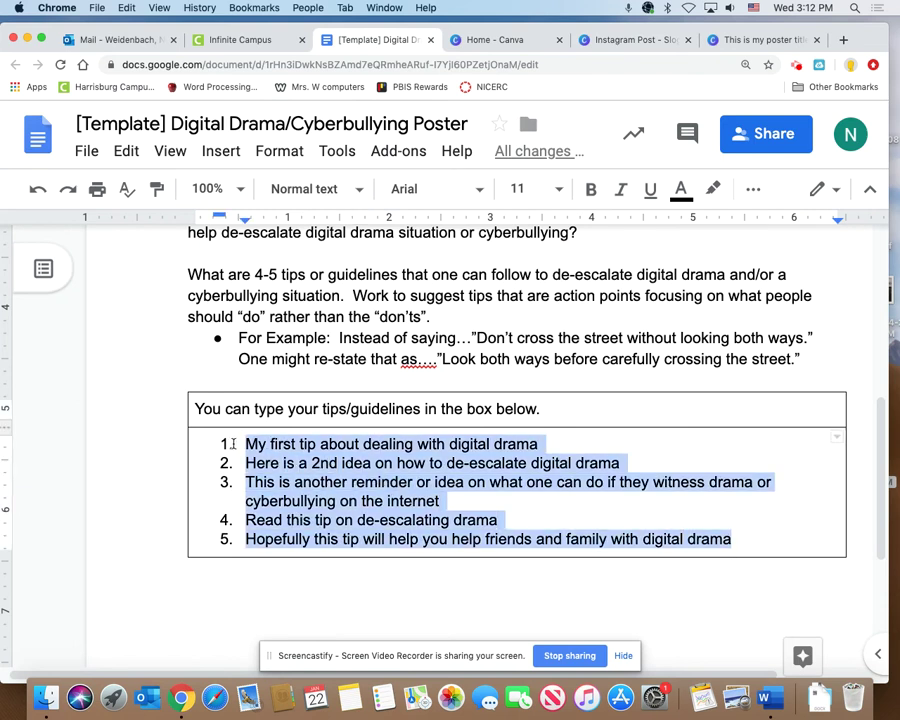
{"action": "left_click", "coordinate": [639, 40]}
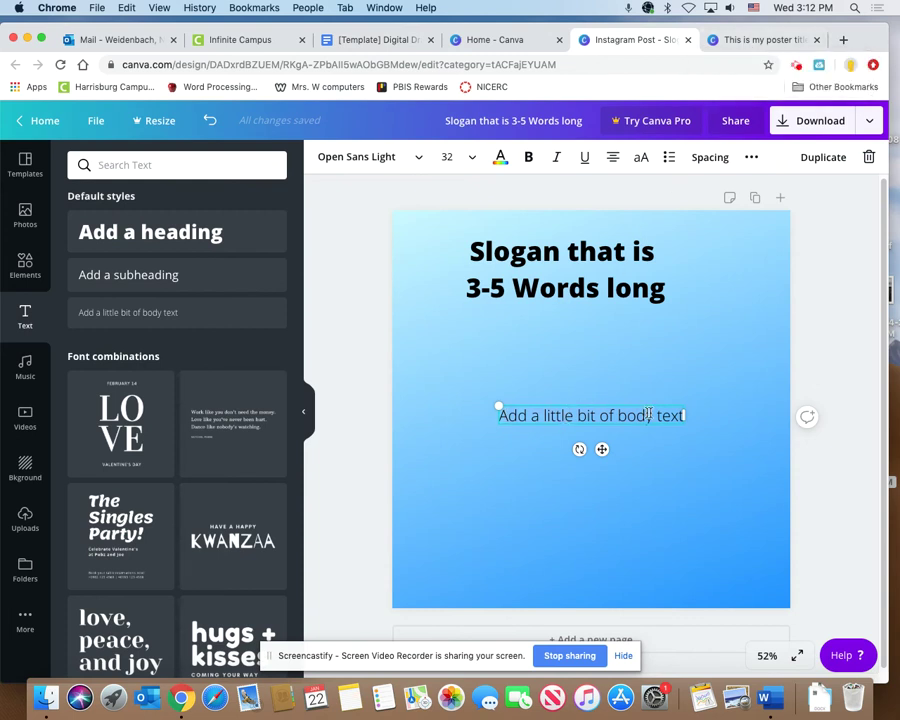
Paste the tips over the body text, remove the stray A, and left-align them
{"action": "type", "text": "My first tip about dealing with digital dramaHere is a 2nd idea on how to de-escalate digital dramaThis is another reminder or idea on what one can do if they witness drama or cyberbullying on the internetRead this tip on de-escalating dramaHopefully this tip will help you help friends and family with digital drama"}
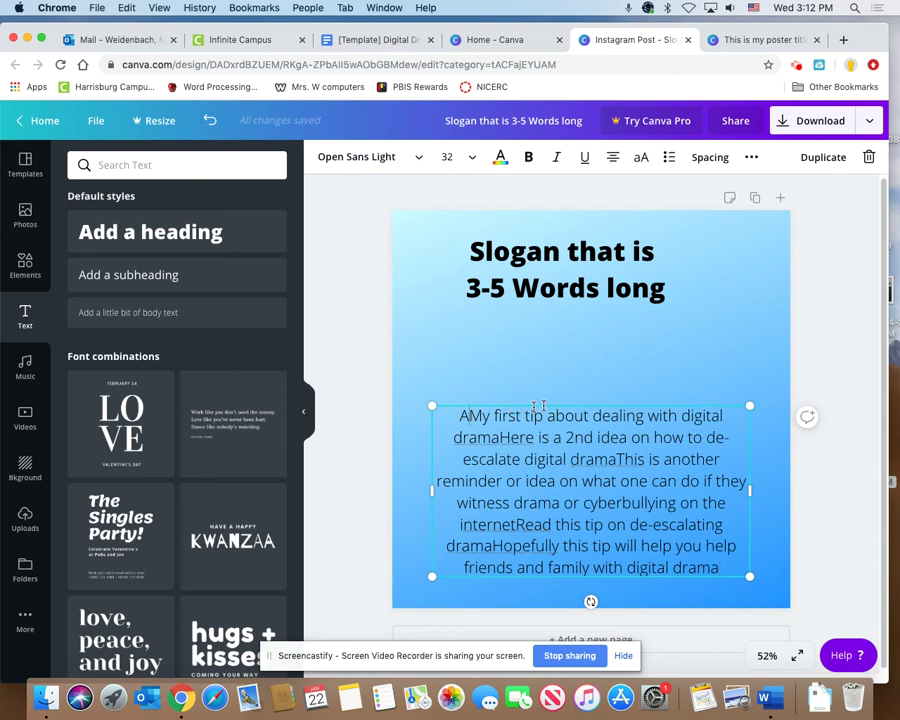
{"action": "key", "text": "BackSpace"}
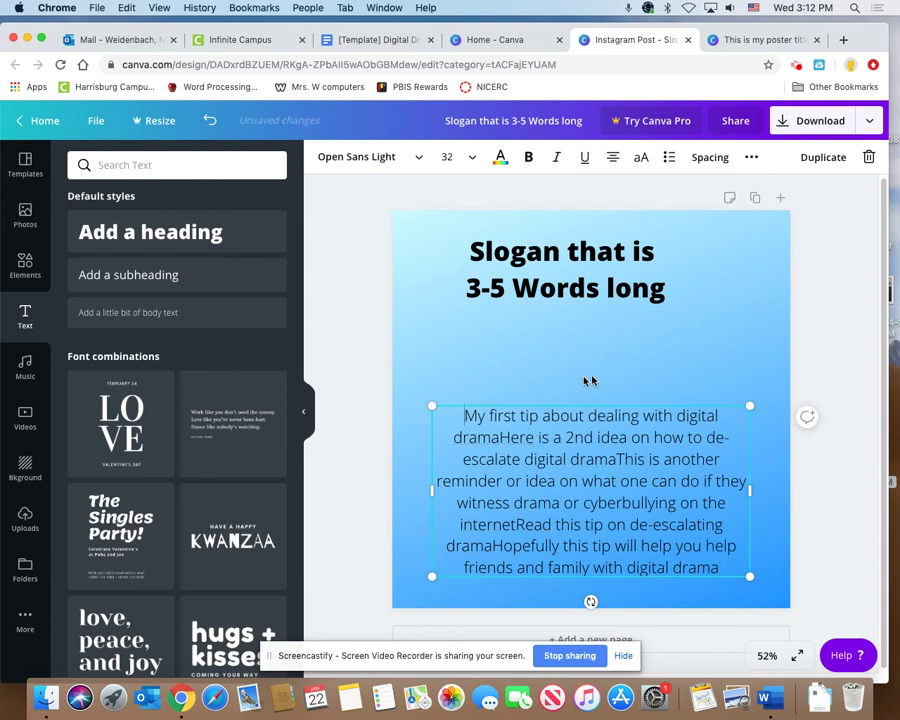
{"action": "left_click", "coordinate": [612, 157]}
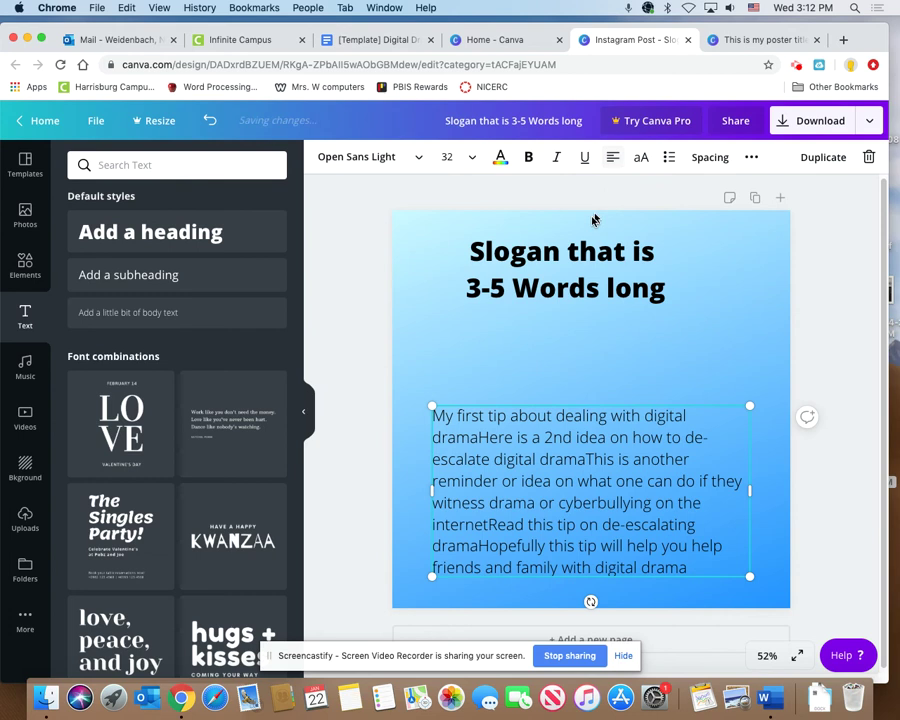
Put each of the five tips on its own line and move the box below the slogan
{"action": "left_click", "coordinate": [479, 437]}
{"action": "key", "text": "Return"}
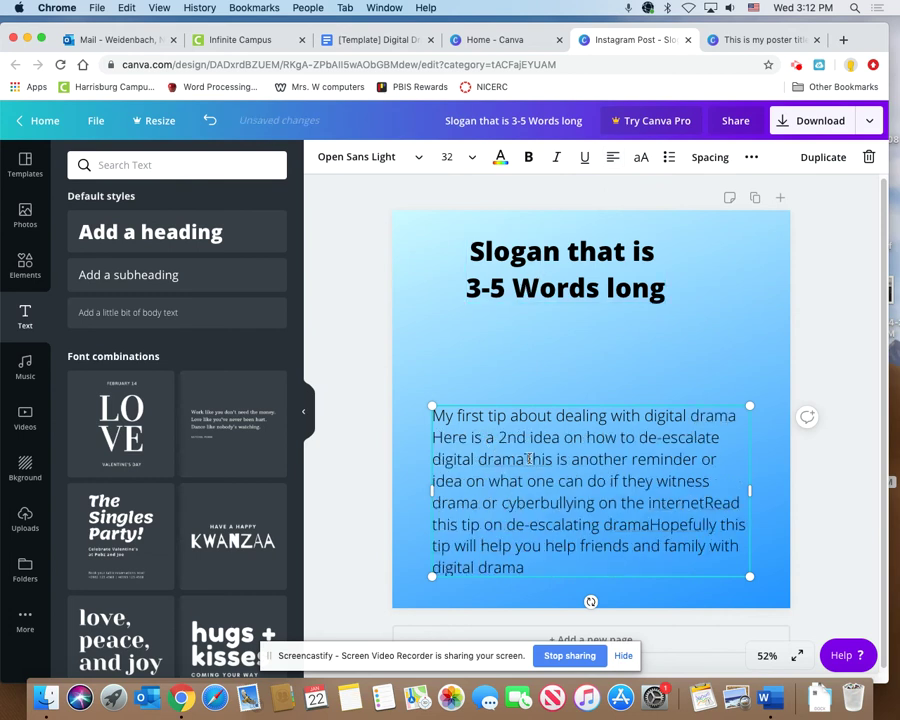
{"action": "left_click", "coordinate": [521, 459]}
{"action": "key", "text": "Return"}
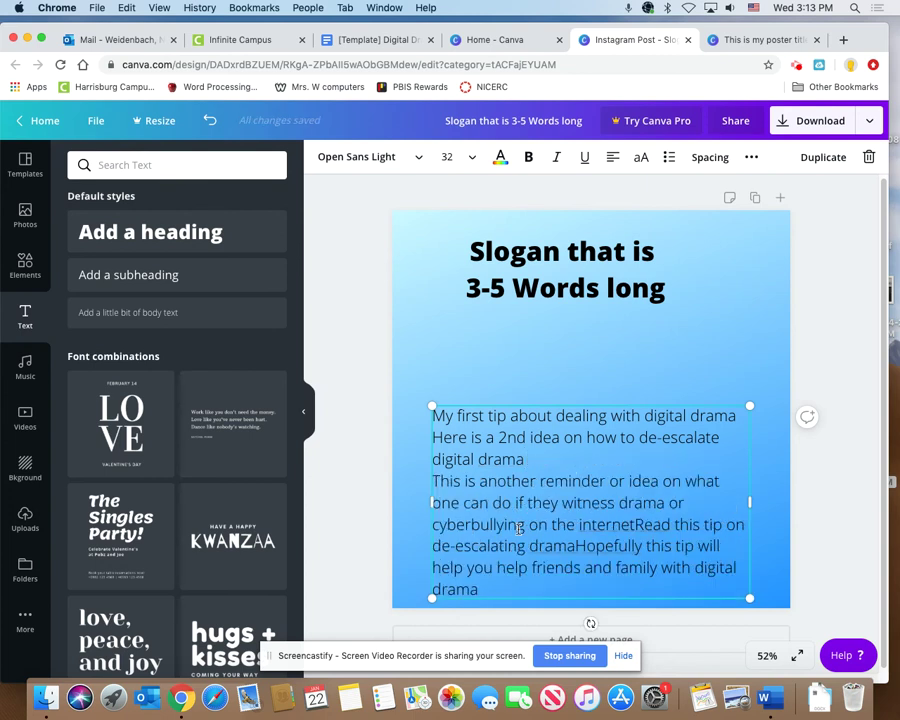
{"action": "left_click", "coordinate": [636, 524]}
{"action": "key", "text": "Return"}
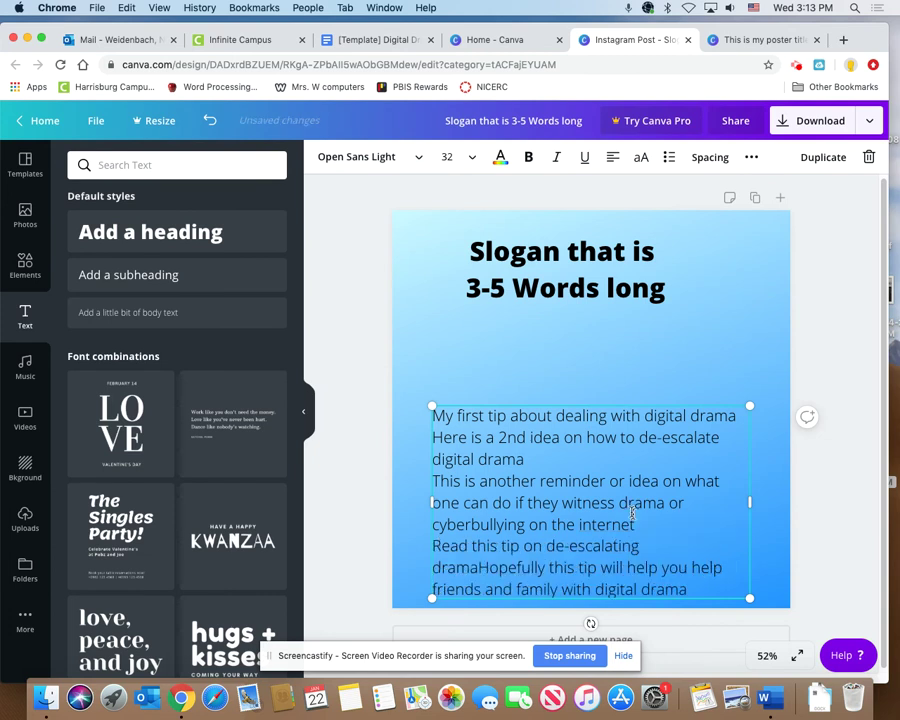
{"action": "left_click_drag", "start_coordinate": [573, 399], "coordinate": [568, 315]}
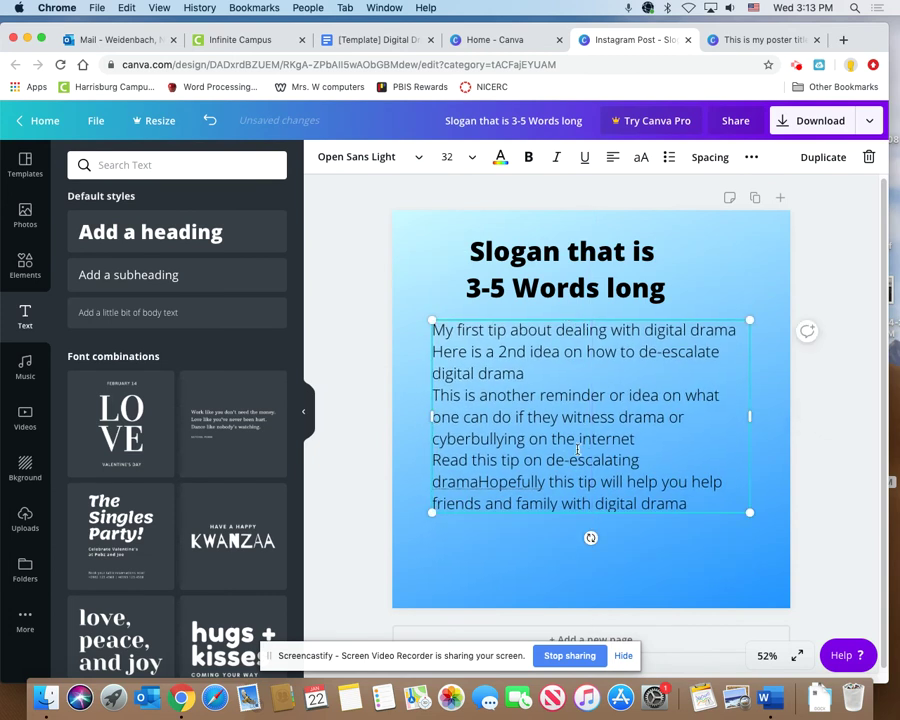
{"action": "left_click", "coordinate": [483, 481]}
{"action": "key", "text": "Return"}
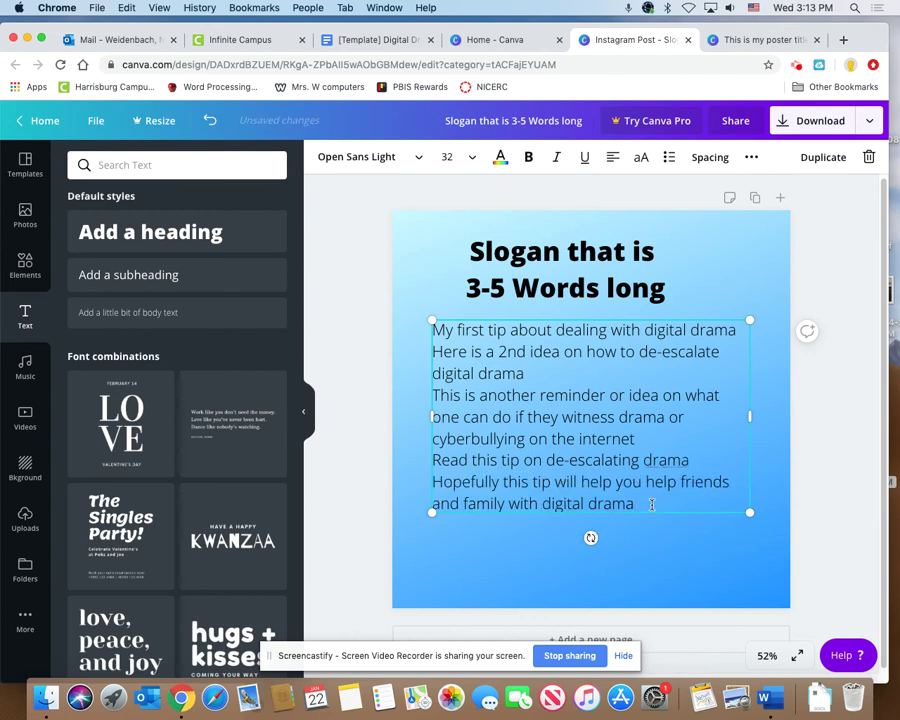
{"action": "left_click_drag", "start_coordinate": [651, 504], "coordinate": [431, 328]}
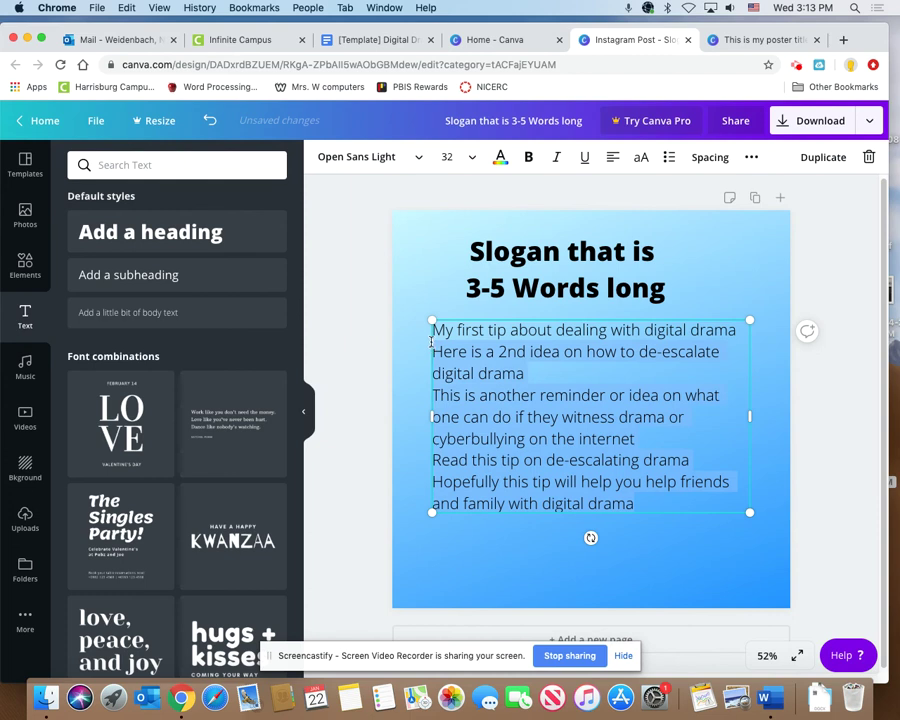
Turn the tips into a bulleted list and set its alignment to Justify
{"action": "left_click", "coordinate": [668, 157]}
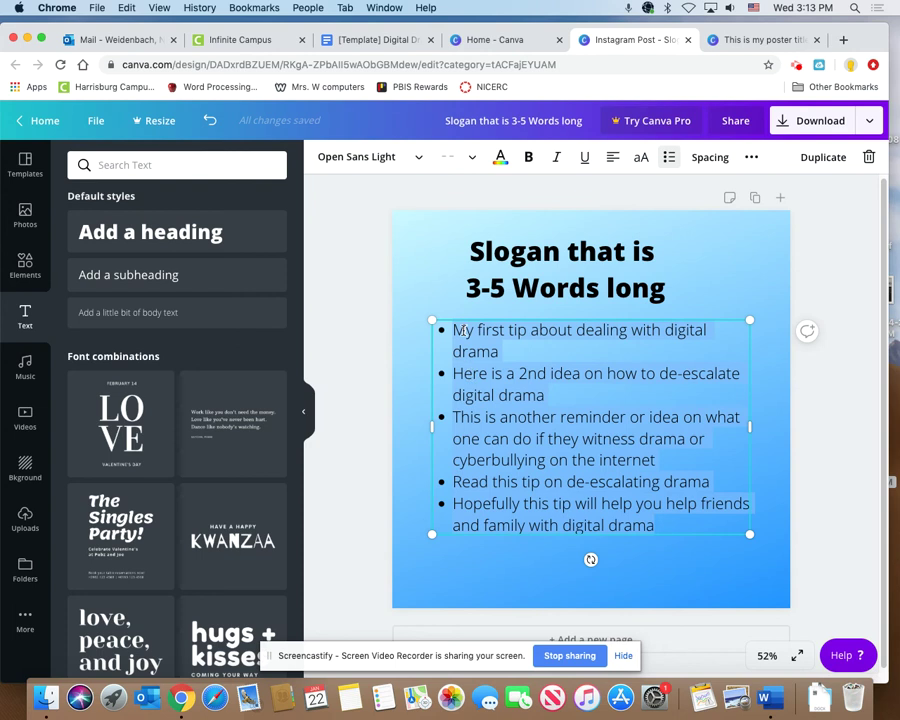
{"action": "left_click", "coordinate": [612, 159]}
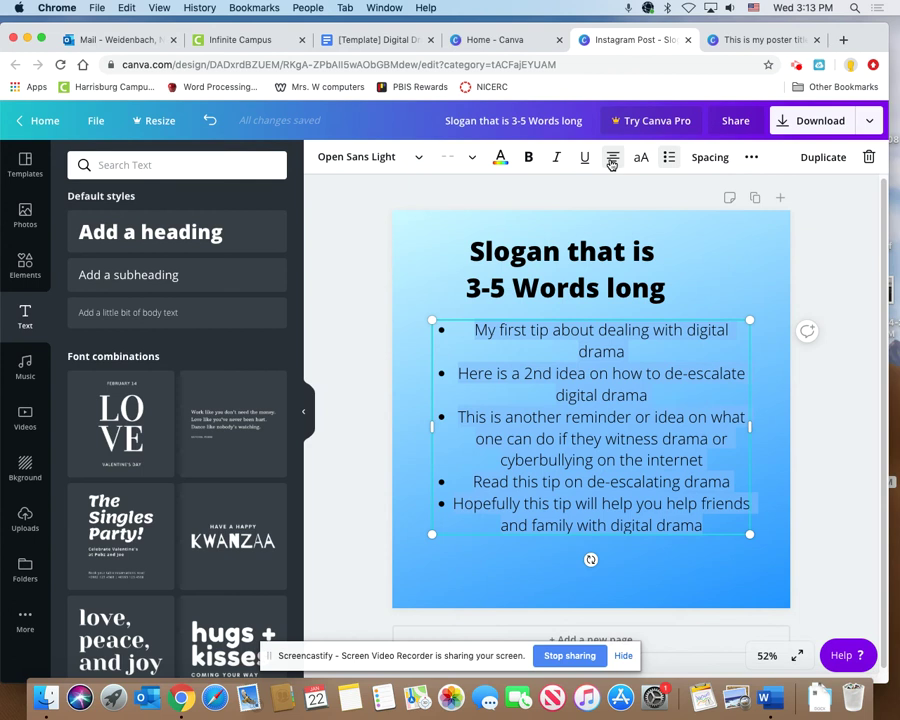
{"action": "left_click", "coordinate": [612, 159]}
{"action": "left_click", "coordinate": [612, 159]}
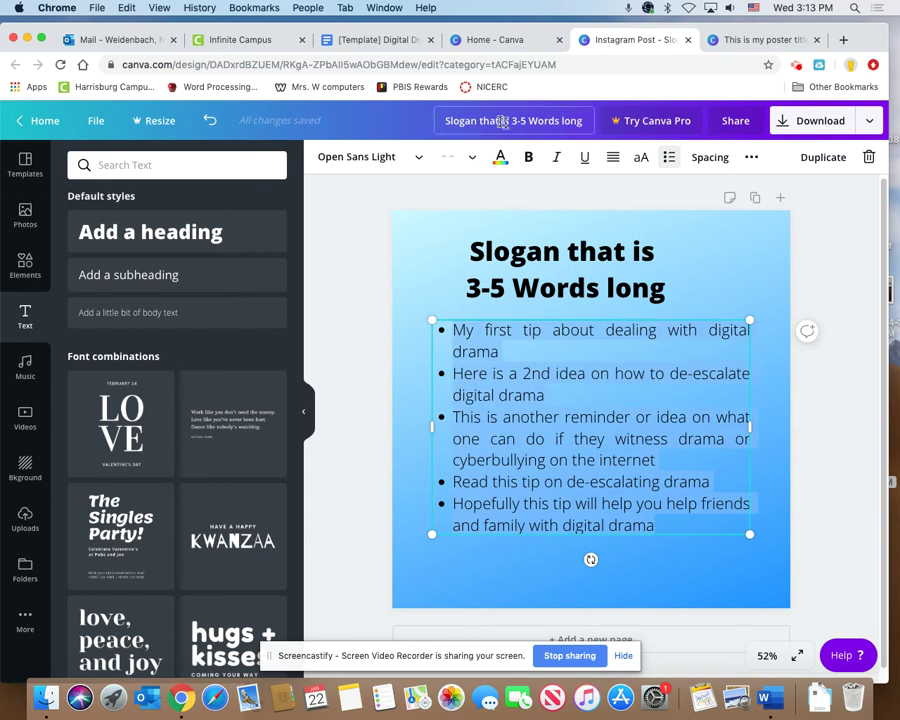
Set the tips text size to 28 after first trying 32
{"action": "left_click", "coordinate": [470, 157]}
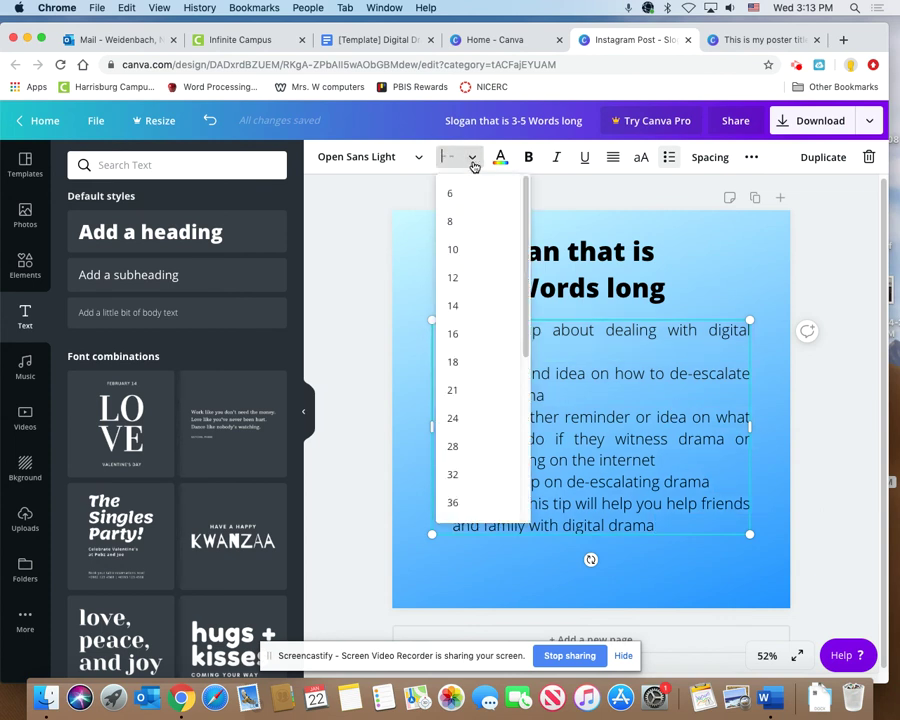
{"action": "left_click", "coordinate": [453, 478]}
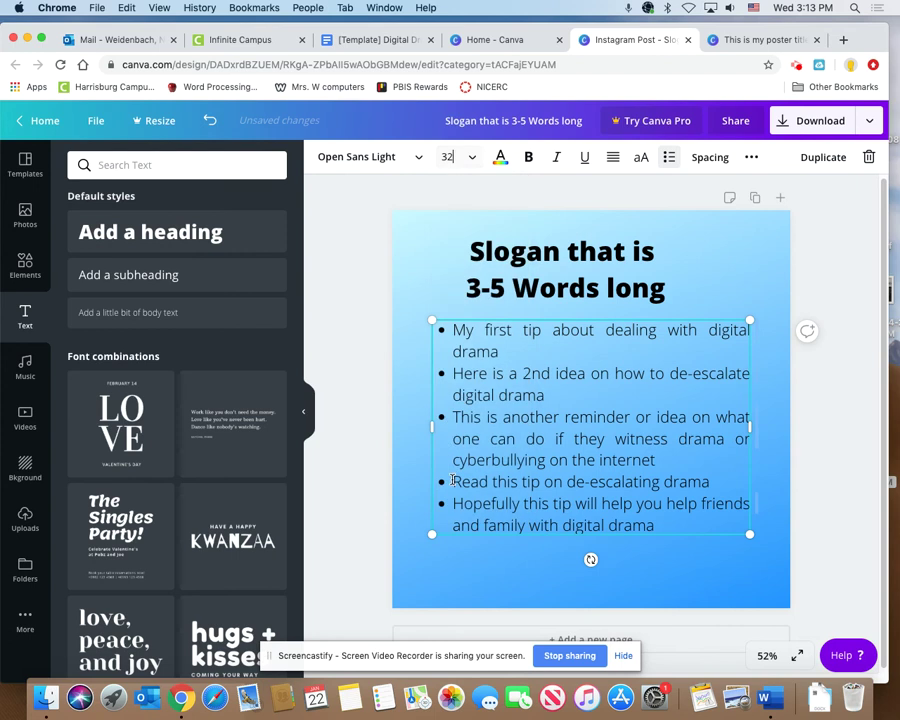
{"action": "left_click", "coordinate": [470, 160]}
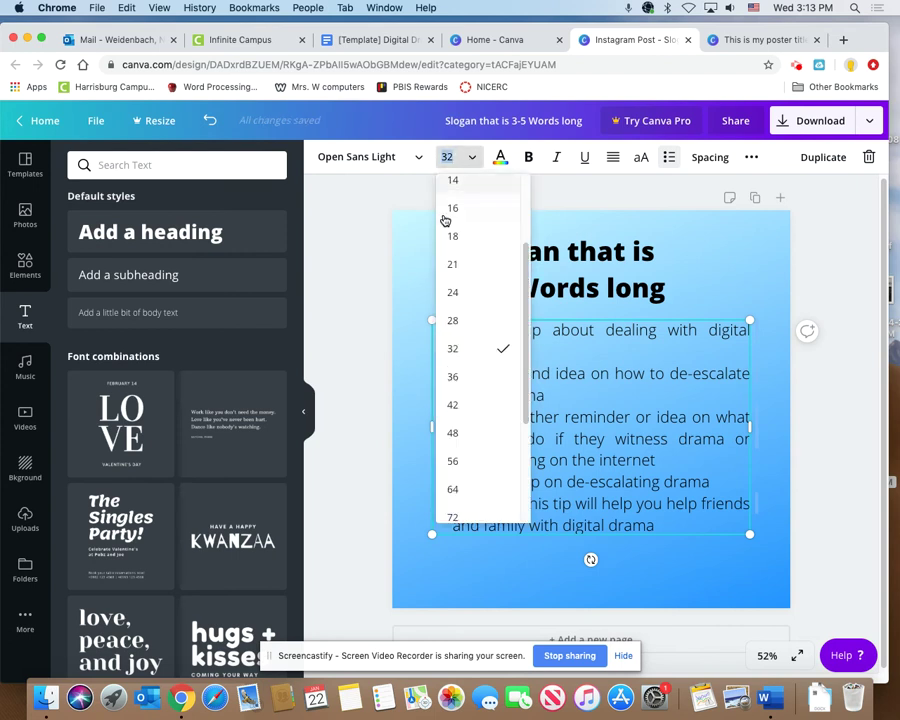
{"action": "left_click", "coordinate": [454, 320]}
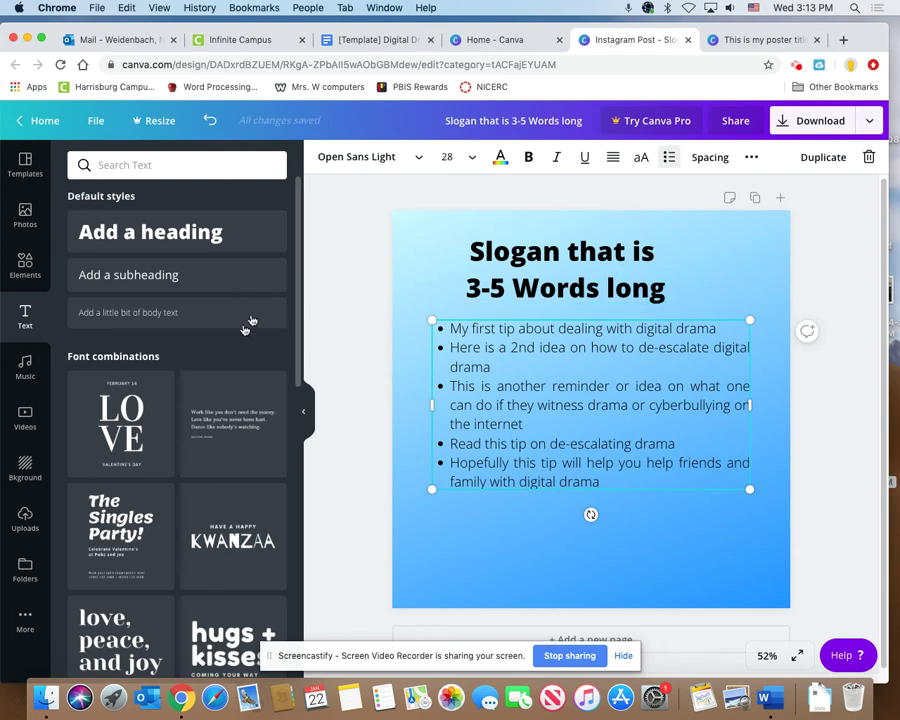
Add the desktop computer-monitor frame from the Frames collection in Elements to the poster
{"action": "left_click", "coordinate": [24, 265]}
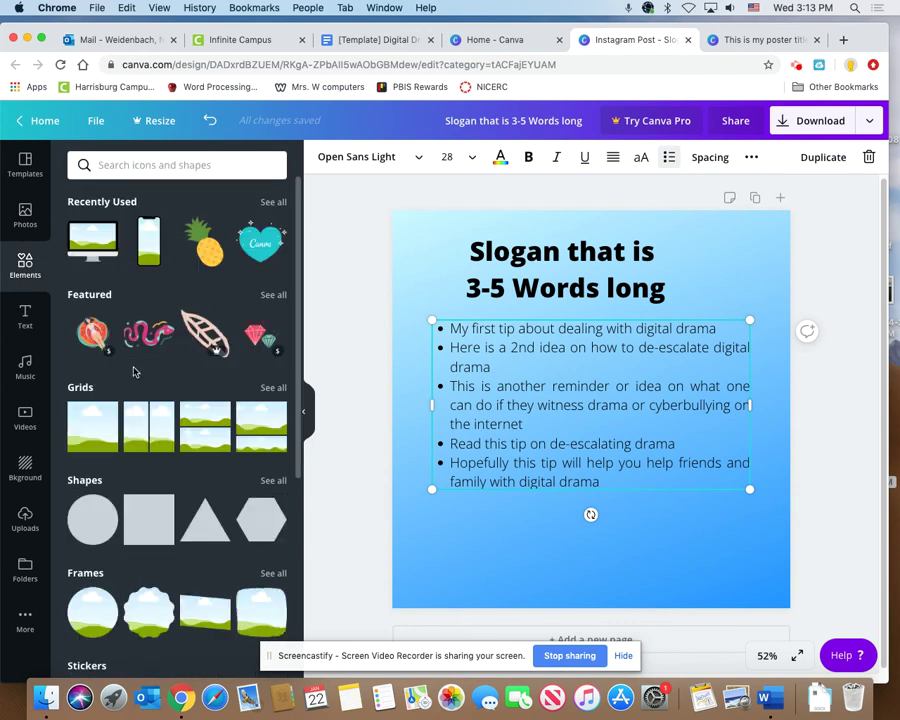
{"action": "scroll", "coordinate": [135, 372], "scroll_direction": "down", "scroll_amount": 3}
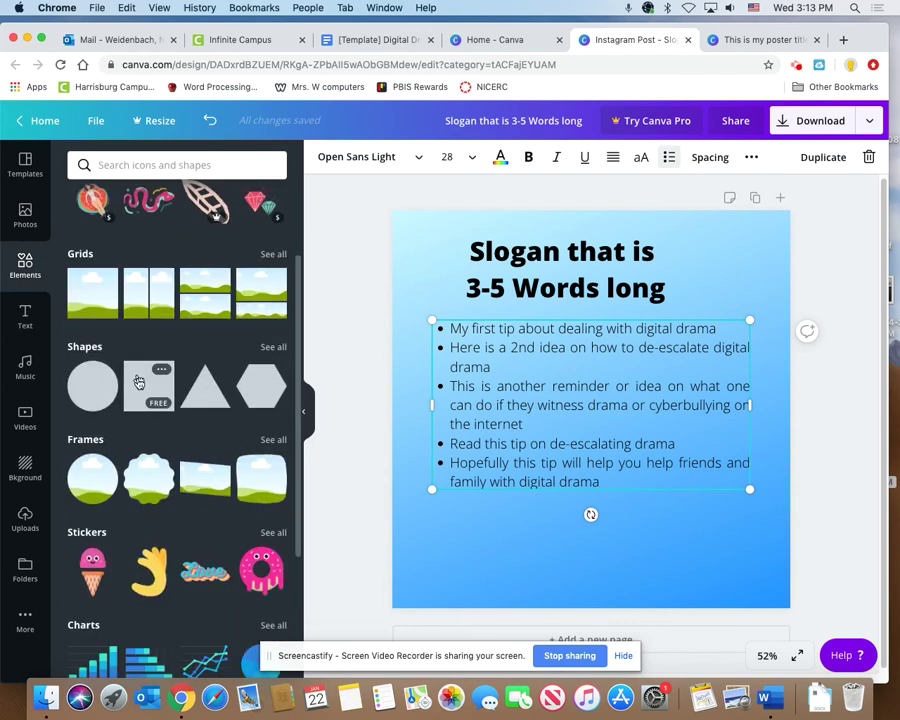
{"action": "left_click", "coordinate": [278, 439]}
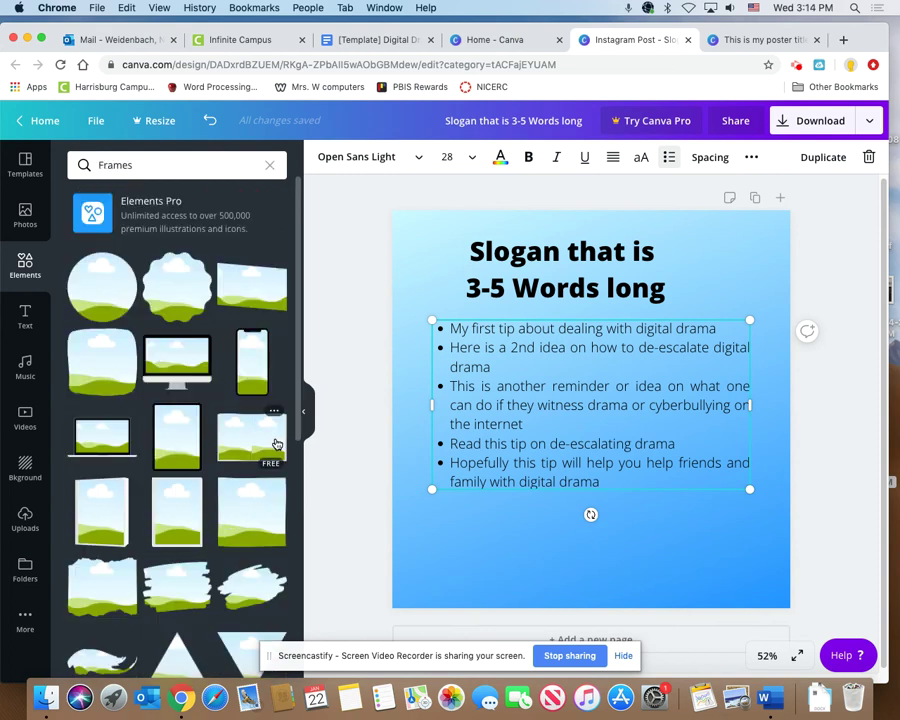
{"action": "left_click", "coordinate": [191, 372]}
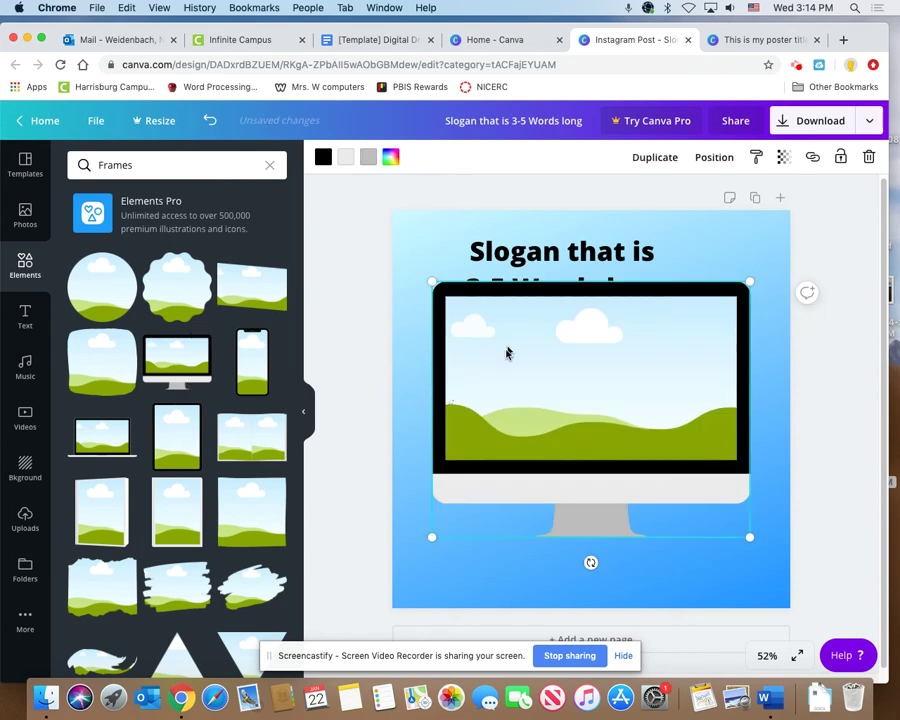
Move the monitor frame toward the lower left and drag the tips text box over it
{"action": "left_click_drag", "start_coordinate": [508, 354], "coordinate": [410, 434]}
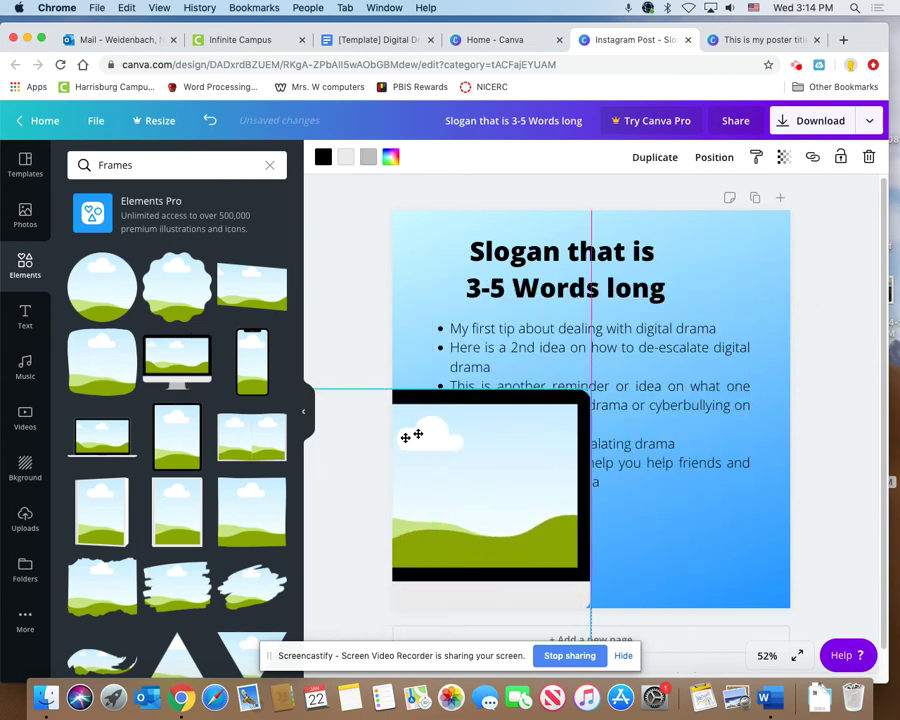
{"action": "left_click", "coordinate": [582, 338]}
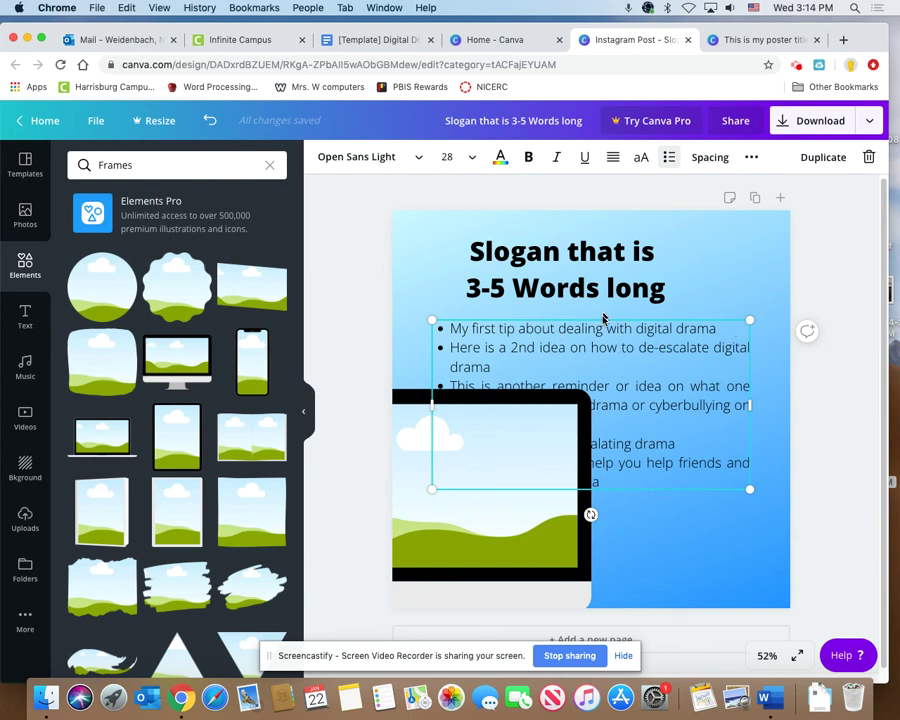
{"action": "left_click", "coordinate": [601, 347]}
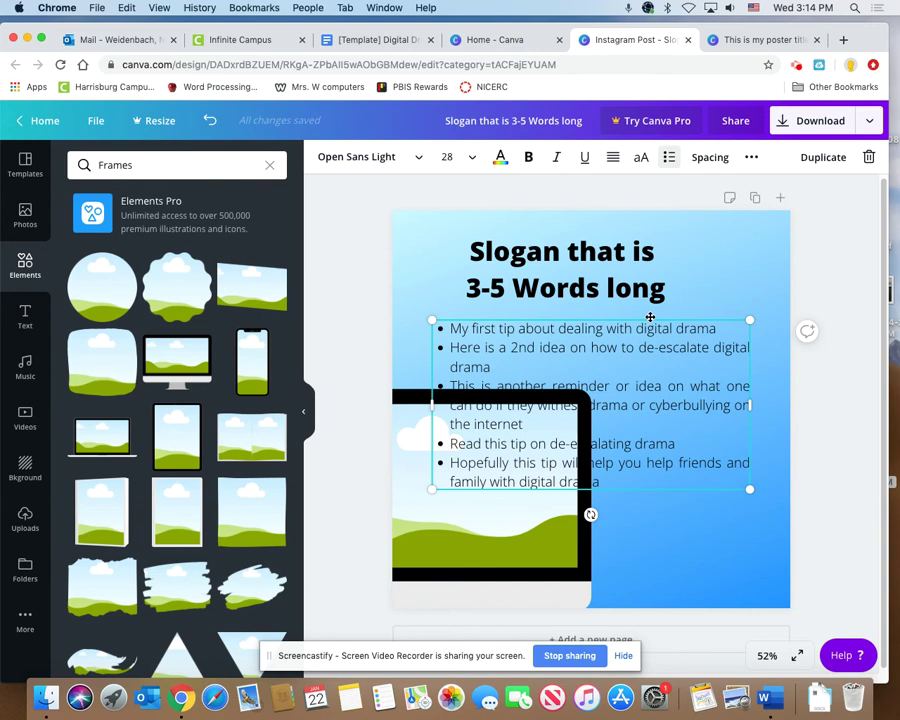
{"action": "left_click_drag", "start_coordinate": [650, 317], "coordinate": [673, 313]}
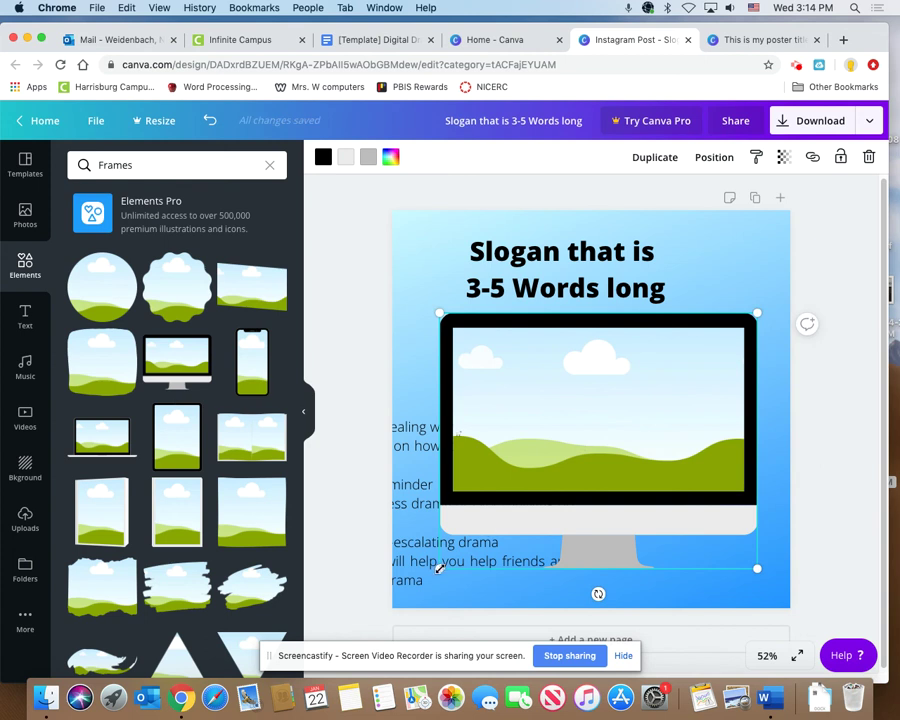
Enlarge the monitor frame below the heading and place the tips list on its screen
{"action": "left_click_drag", "start_coordinate": [438, 568], "coordinate": [416, 587]}
{"action": "left_click", "coordinate": [404, 570]}
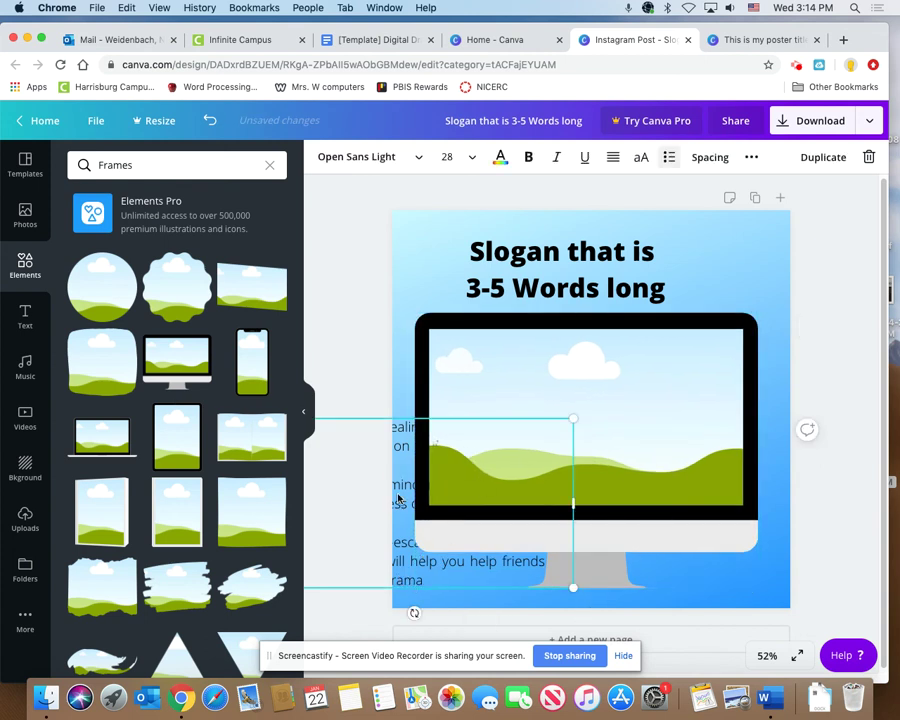
{"action": "left_click_drag", "start_coordinate": [398, 498], "coordinate": [566, 410]}
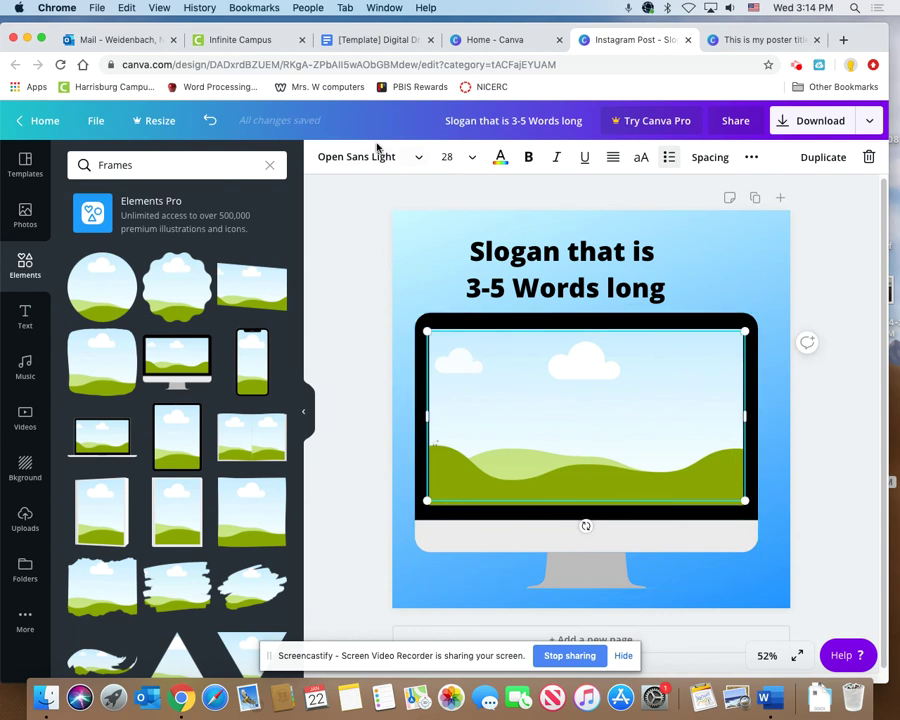
Fill the monitor screen with plain white and lower its transparency to about 85
{"action": "left_click", "coordinate": [445, 533]}
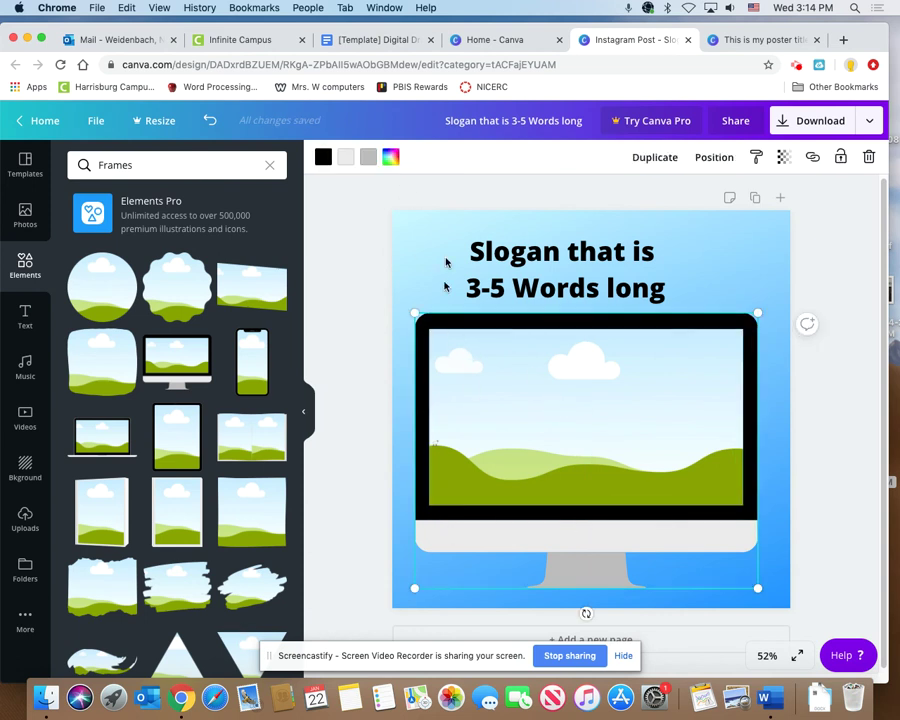
{"action": "left_click", "coordinate": [391, 158]}
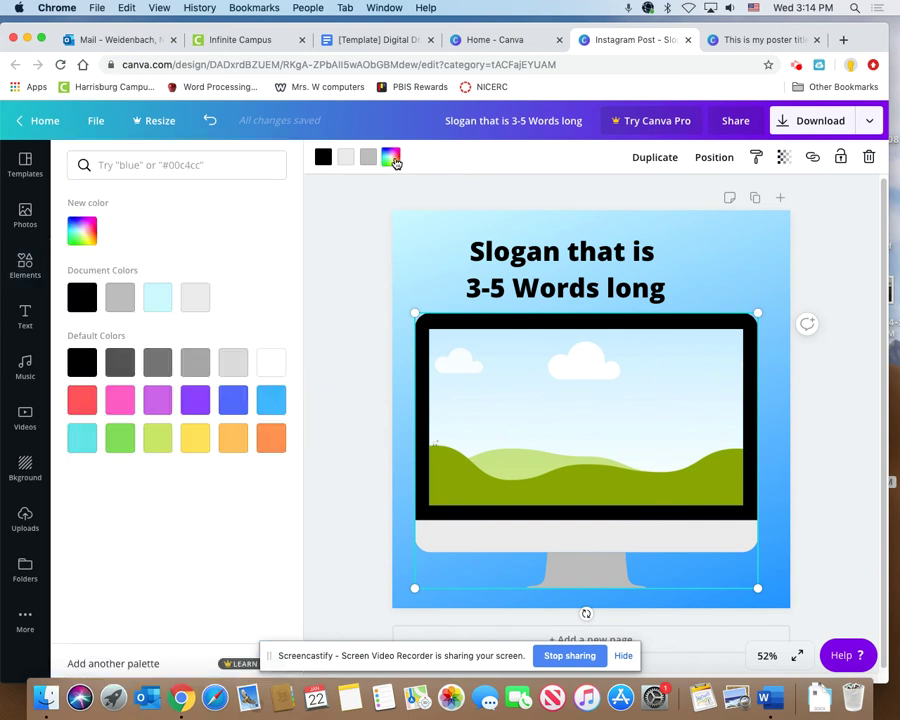
{"action": "left_click", "coordinate": [273, 363]}
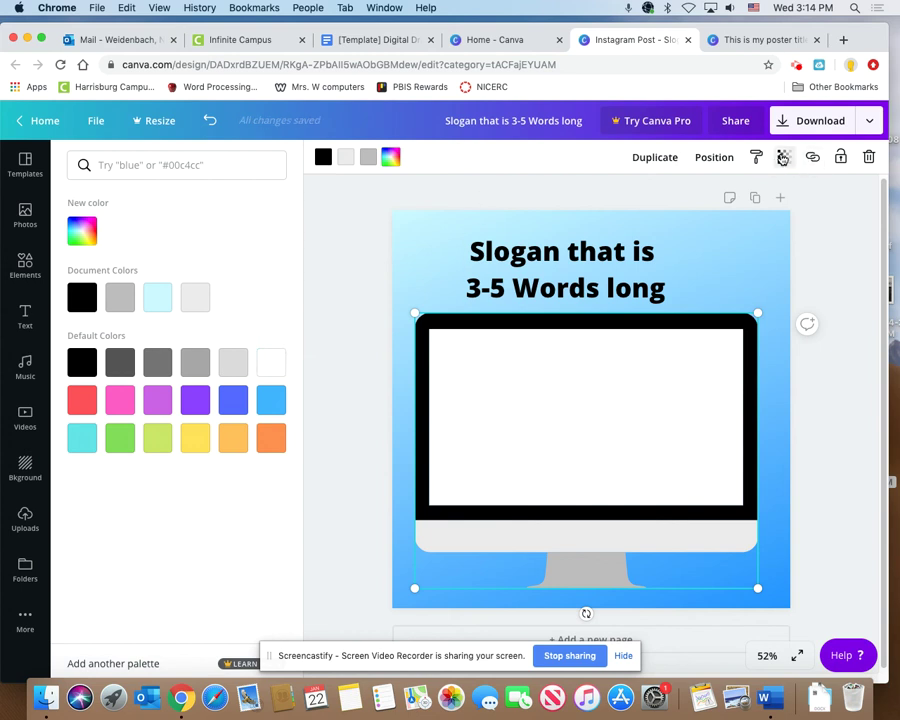
{"action": "left_click", "coordinate": [783, 158]}
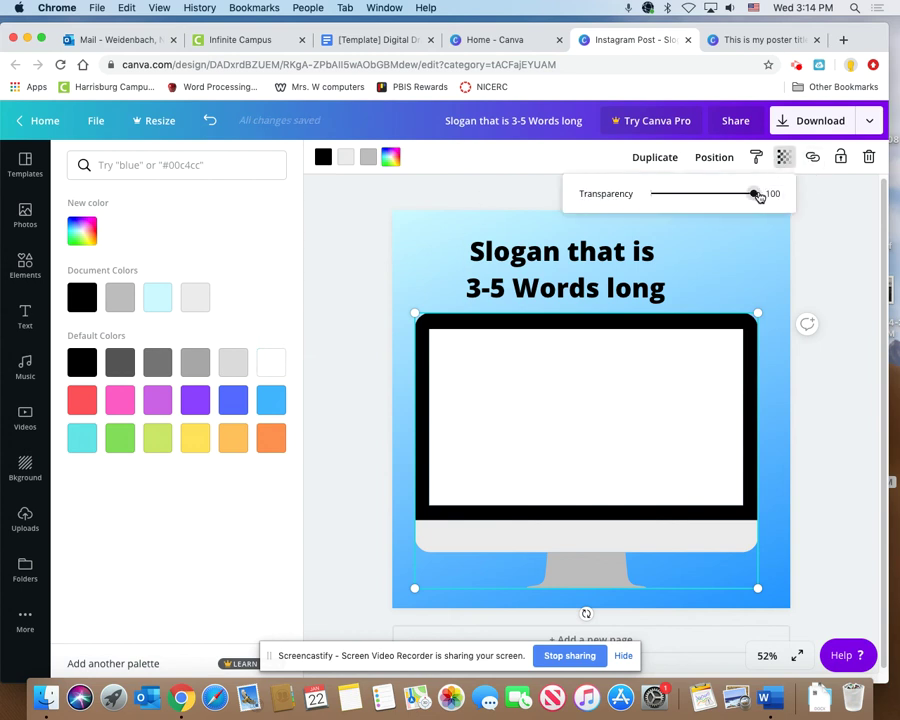
{"action": "mouse_move", "coordinate": [754, 193]}
{"action": "left_mouse_down"}
{"action": "mouse_move", "coordinate": [639, 199]}
{"action": "mouse_move", "coordinate": [752, 207]}
{"action": "mouse_move", "coordinate": [729, 209]}
{"action": "mouse_move", "coordinate": [739, 207]}
{"action": "left_mouse_up"}
Reposition the monitor frame and tips text box so the tips sit on the screen
{"action": "left_click", "coordinate": [655, 358]}
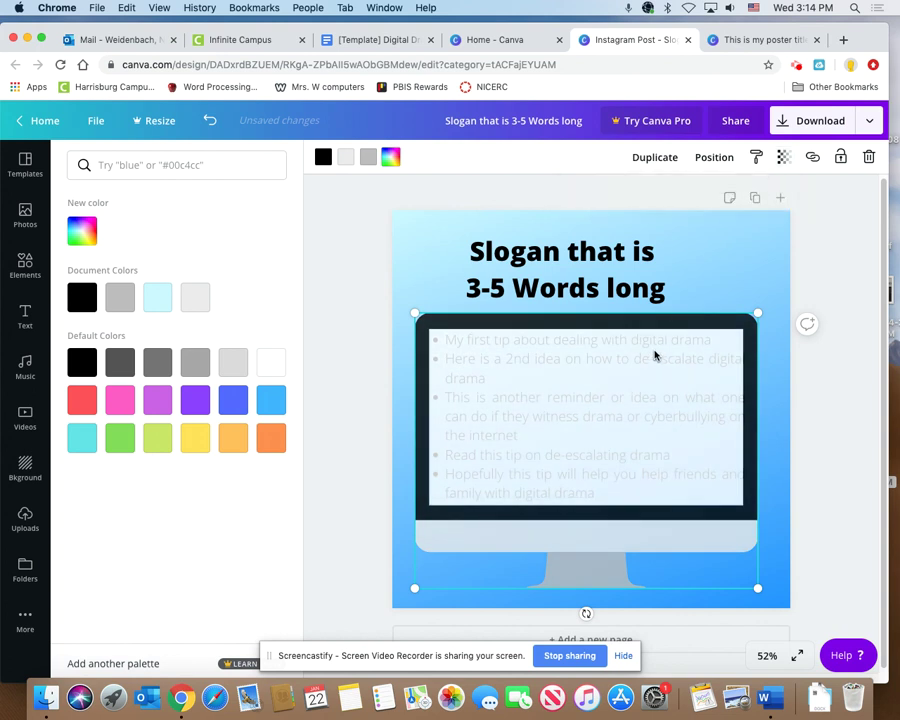
{"action": "left_click_drag", "start_coordinate": [694, 583], "coordinate": [457, 577]}
{"action": "left_click_drag", "start_coordinate": [670, 508], "coordinate": [745, 592]}
{"action": "left_click_drag", "start_coordinate": [508, 422], "coordinate": [745, 421]}
{"action": "left_click", "coordinate": [709, 563]}
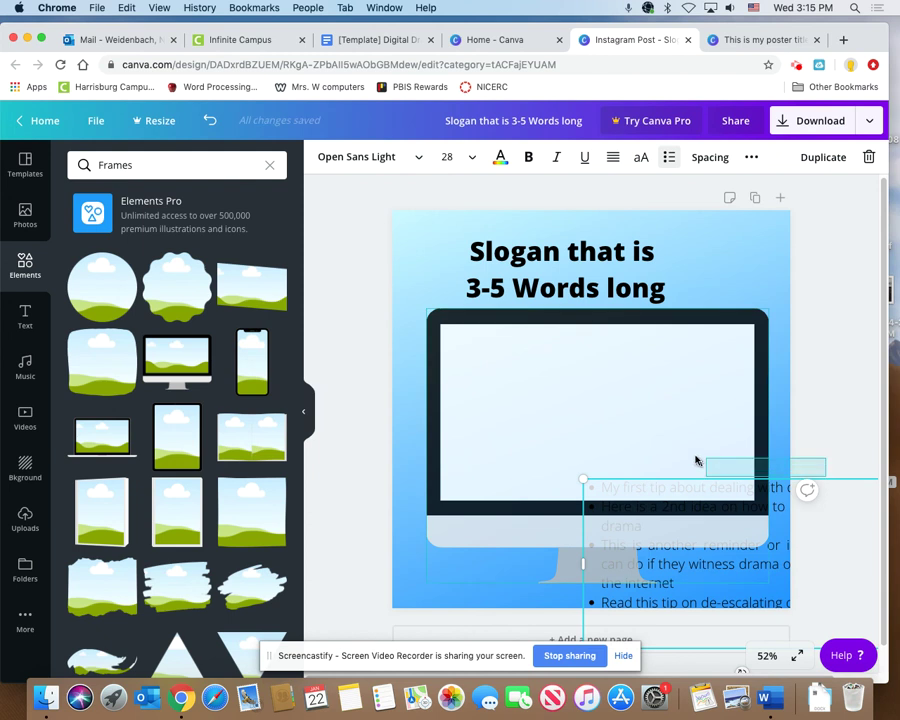
{"action": "left_click", "coordinate": [657, 497]}
{"action": "left_click_drag", "start_coordinate": [667, 602], "coordinate": [522, 446]}
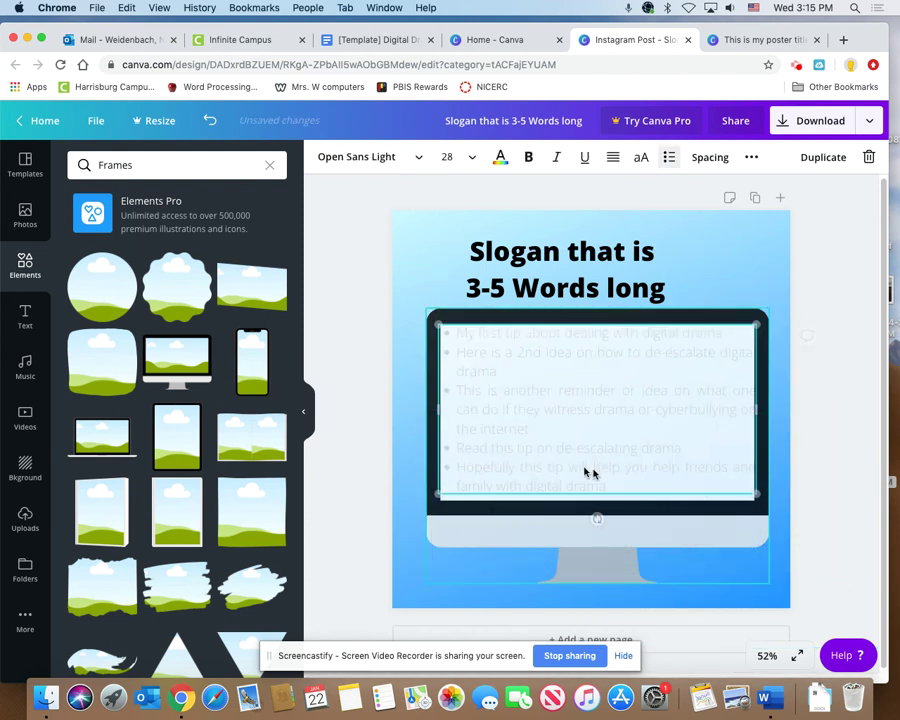
Recentre the monitor frame on the page and shift the tips box up and right
{"action": "left_click", "coordinate": [623, 485]}
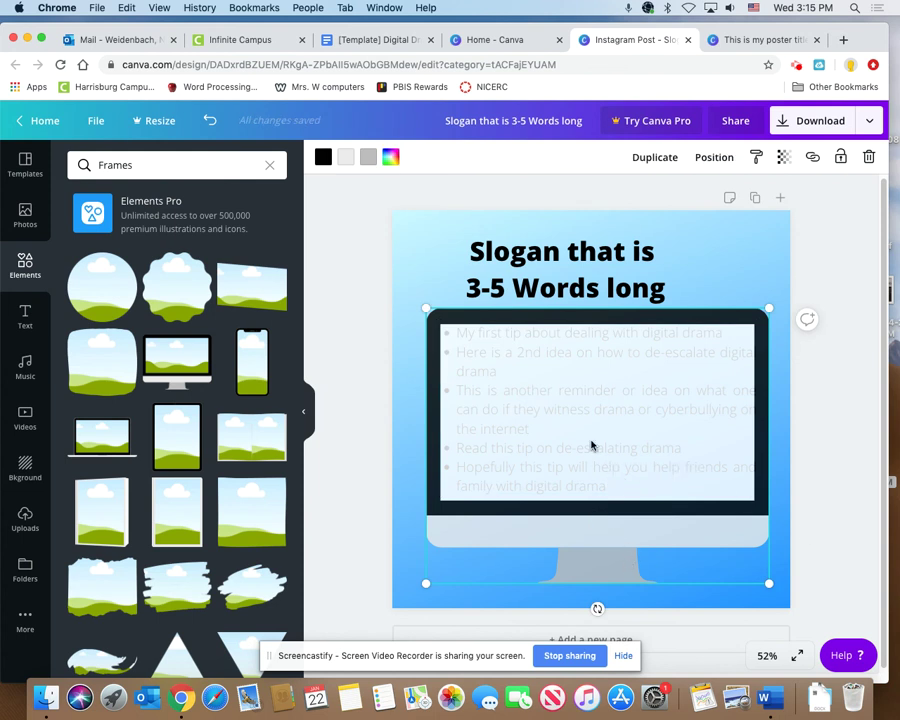
{"action": "left_click_drag", "start_coordinate": [591, 446], "coordinate": [675, 485]}
{"action": "left_click", "coordinate": [543, 349]}
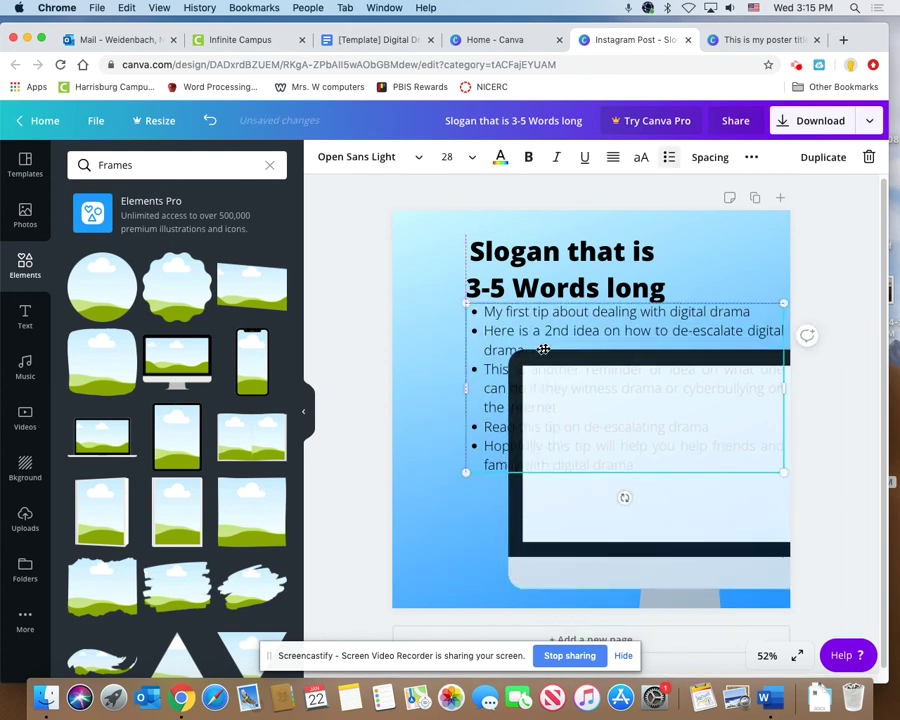
{"action": "left_click_drag", "start_coordinate": [543, 349], "coordinate": [742, 297]}
{"action": "left_click_drag", "start_coordinate": [562, 406], "coordinate": [474, 366]}
{"action": "left_click", "coordinate": [727, 287]}
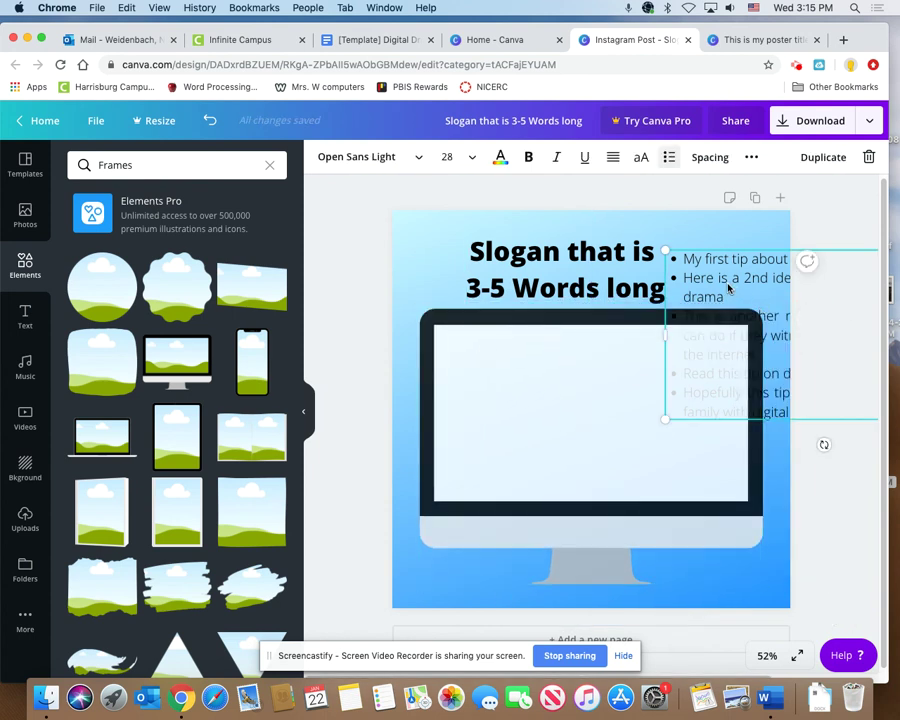
Adjust the tips text box's transparency, then select all of its bullet text
{"action": "left_click", "coordinate": [750, 158]}
{"action": "left_click", "coordinate": [684, 192]}
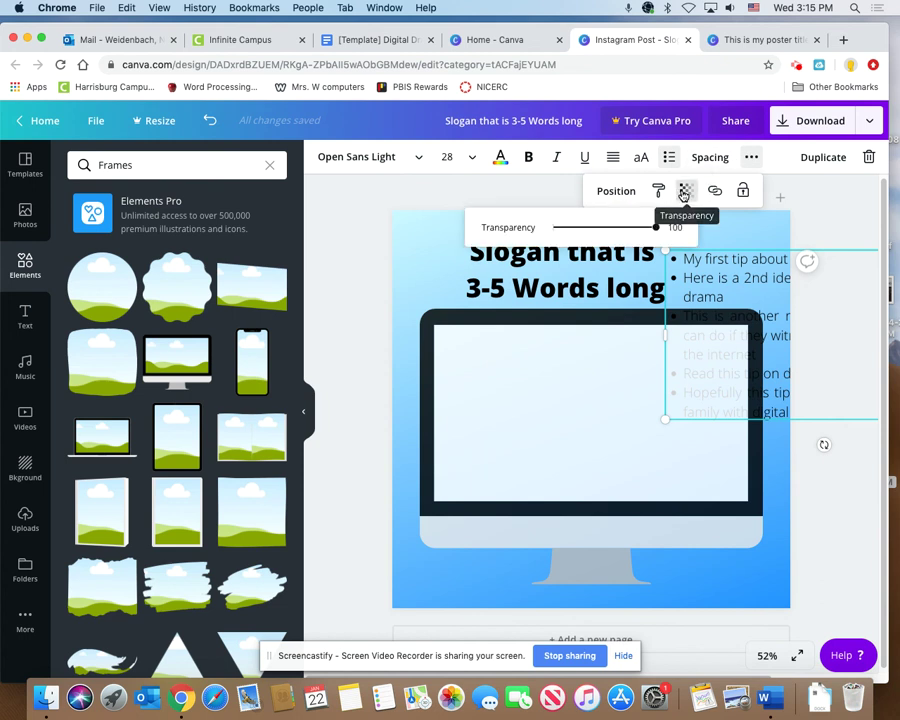
{"action": "mouse_move", "coordinate": [655, 227]}
{"action": "left_mouse_down"}
{"action": "mouse_move", "coordinate": [512, 232]}
{"action": "mouse_move", "coordinate": [665, 242]}
{"action": "left_mouse_up"}
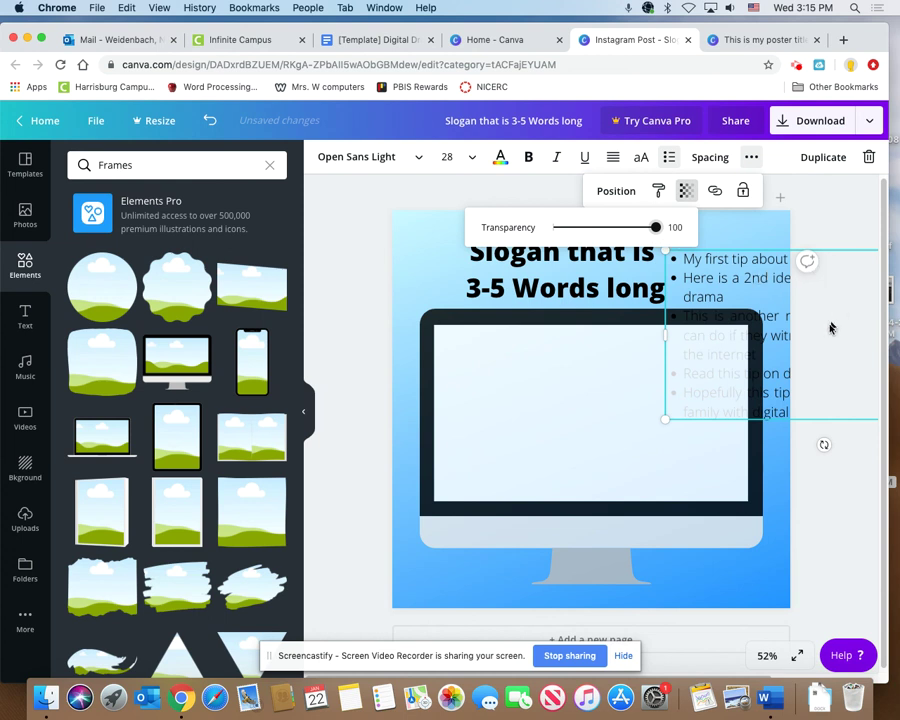
{"action": "left_click", "coordinate": [721, 268]}
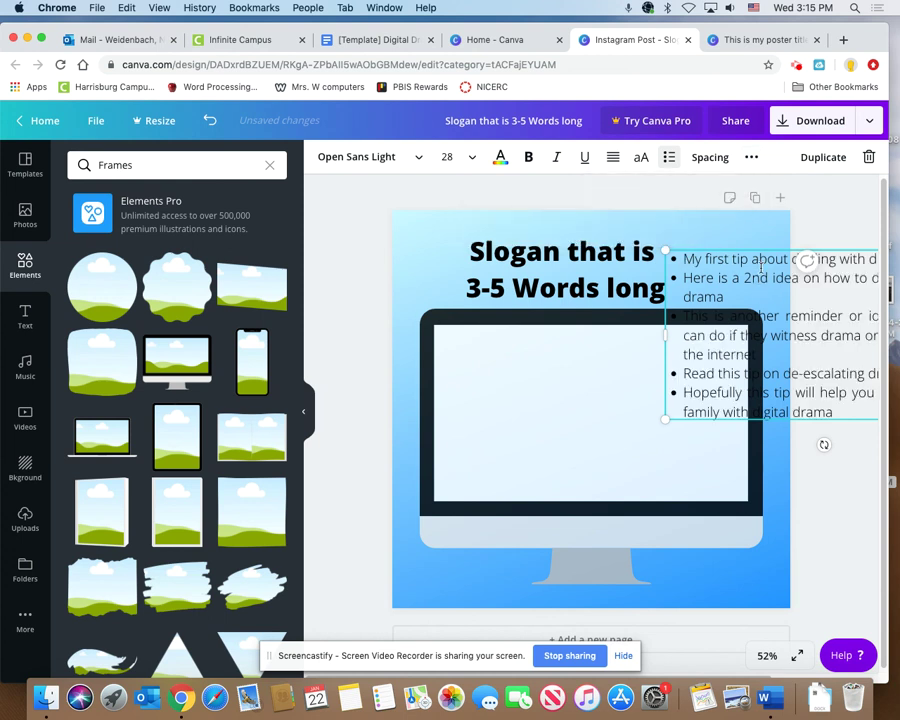
{"action": "left_click_drag", "start_coordinate": [761, 267], "coordinate": [847, 413]}
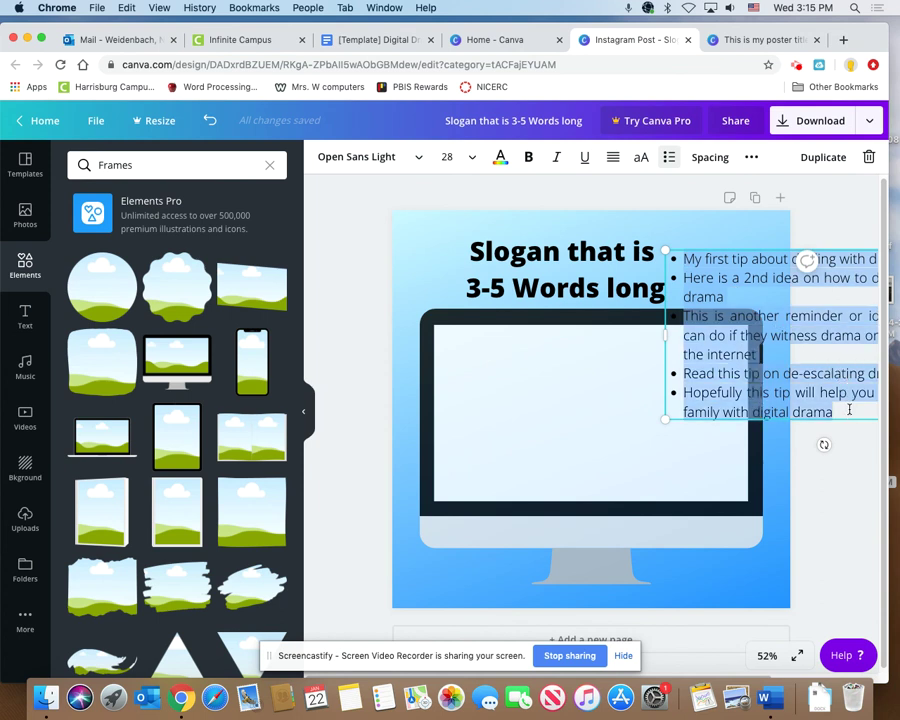
Replace the tips with a pasted left-aligned bulleted list, resized and centred on the monitor screen
{"action": "key", "text": "BackSpace"}
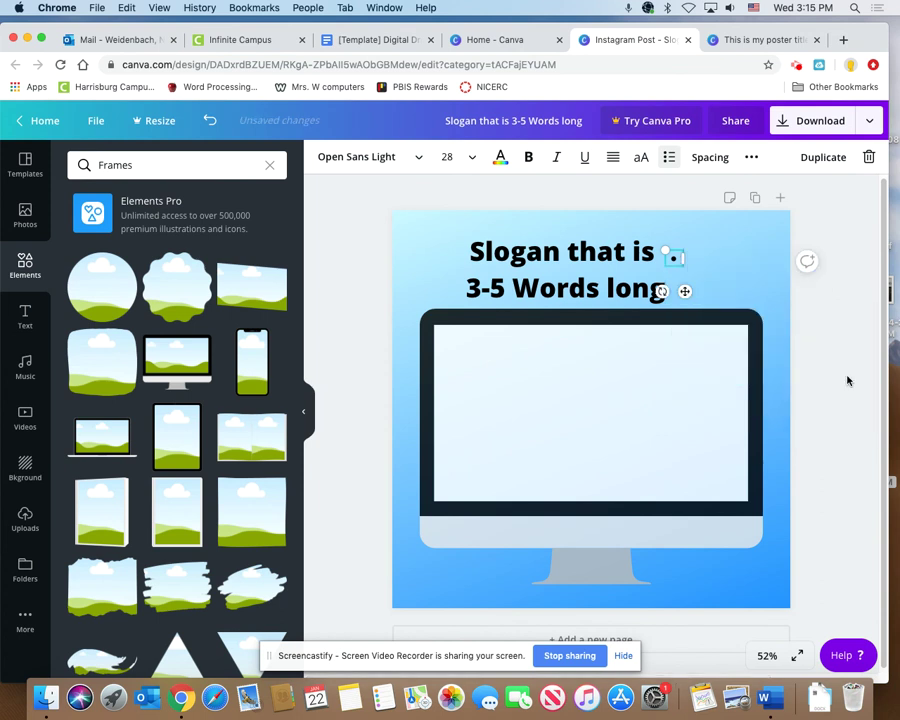
{"action": "left_click", "coordinate": [576, 377]}
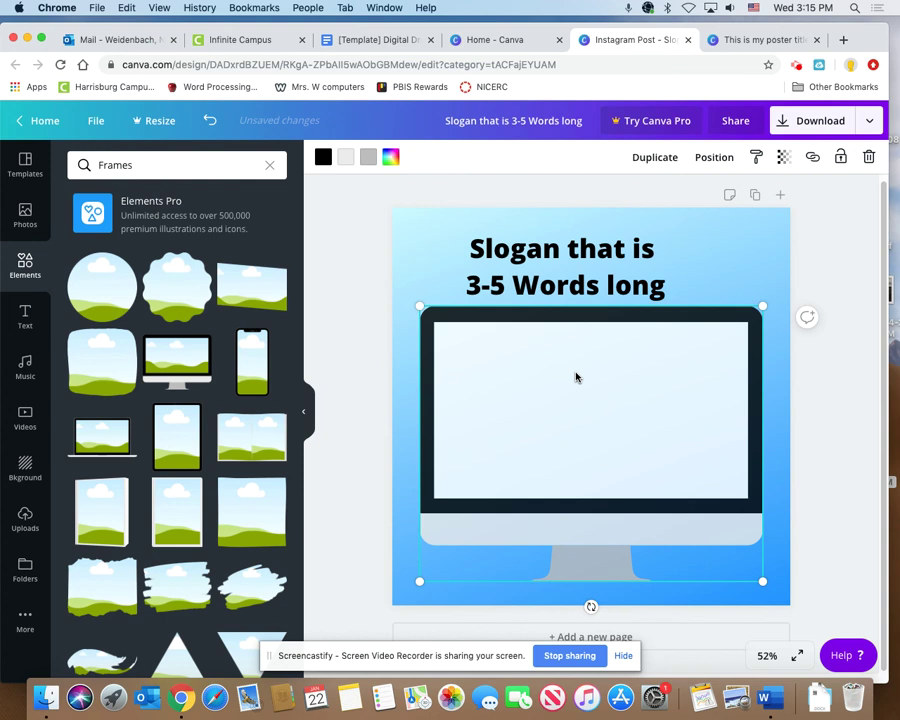
{"action": "type", "text": "My first tip about dealing with digital drama Here is a 2nd idea on how to de-escalate digital drama This is another reminder or idea on what one can do if they witness drama or cyberbullying on the internet Read this tip on de-escalating drama Hopefully this tip will help you help friends and family with digital drama"}
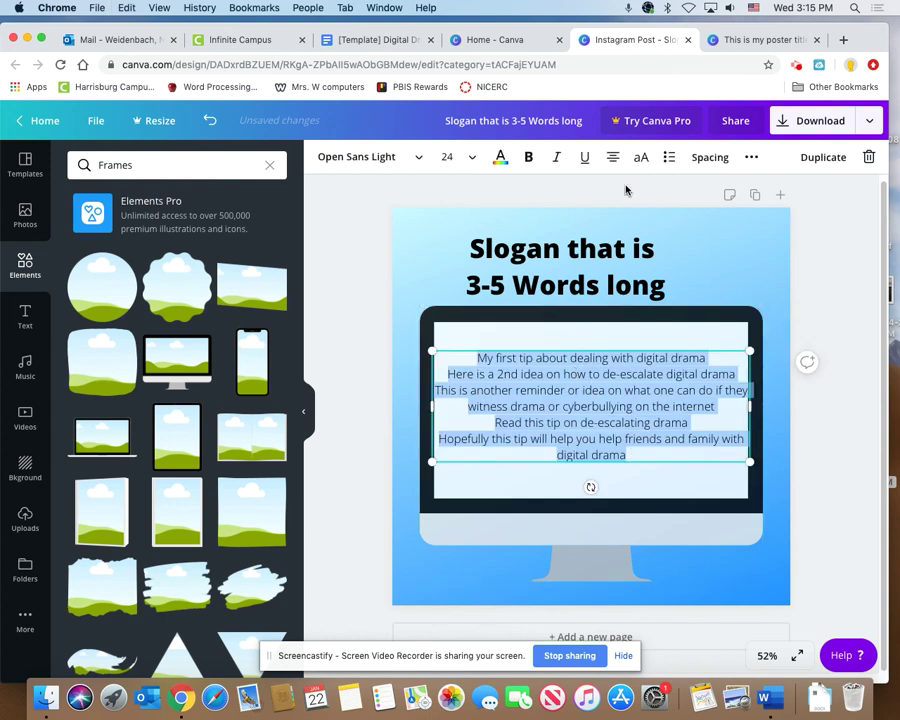
{"action": "left_click", "coordinate": [611, 158]}
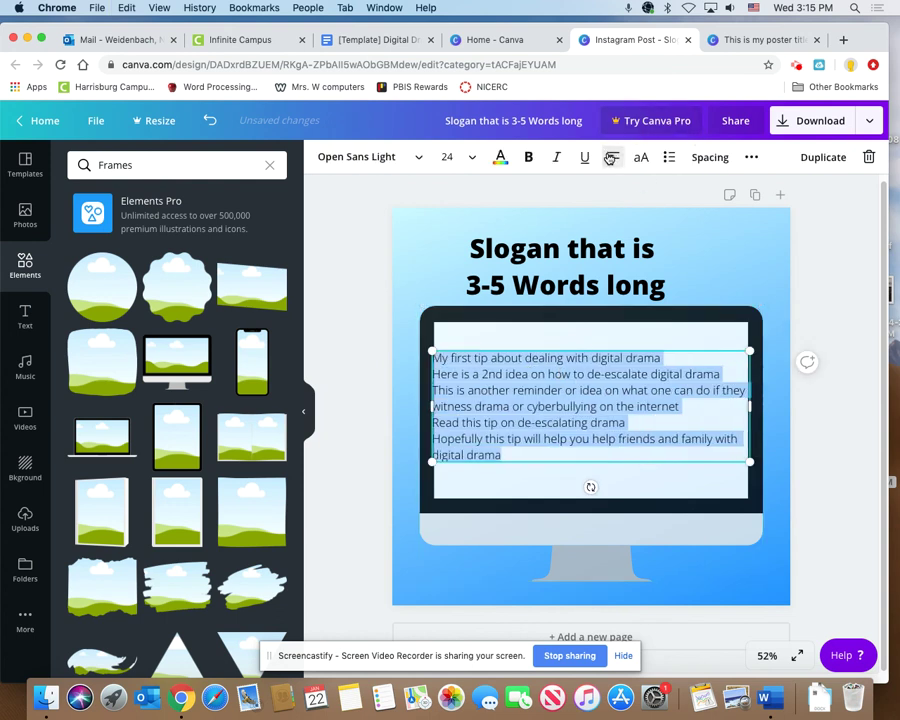
{"action": "left_click", "coordinate": [669, 157]}
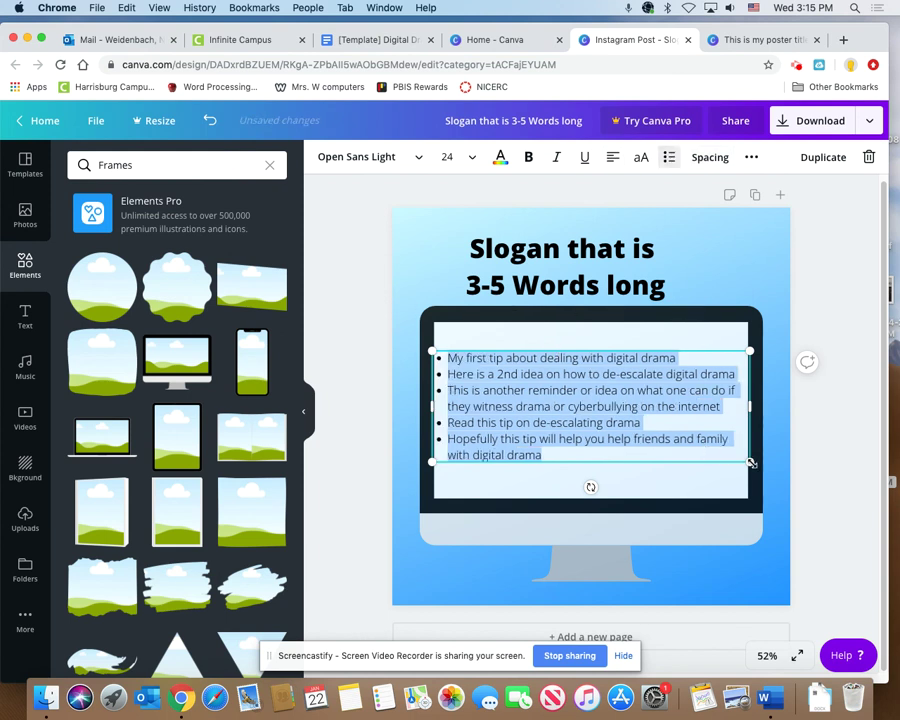
{"action": "mouse_move", "coordinate": [750, 466]}
{"action": "left_mouse_down"}
{"action": "mouse_move", "coordinate": [730, 482]}
{"action": "mouse_move", "coordinate": [737, 462]}
{"action": "left_mouse_up"}
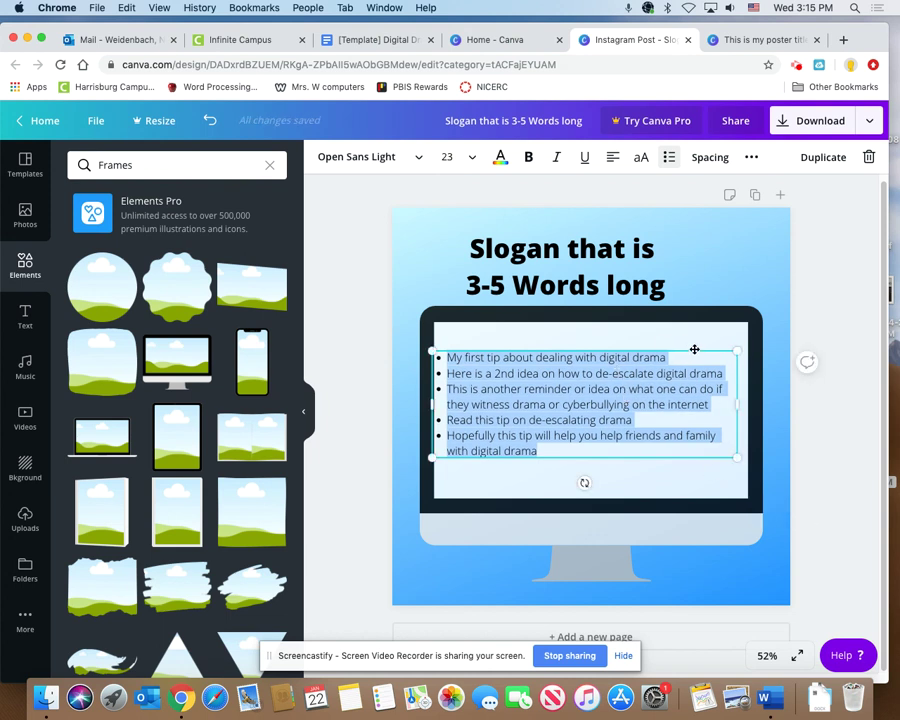
{"action": "left_click_drag", "start_coordinate": [694, 349], "coordinate": [702, 340]}
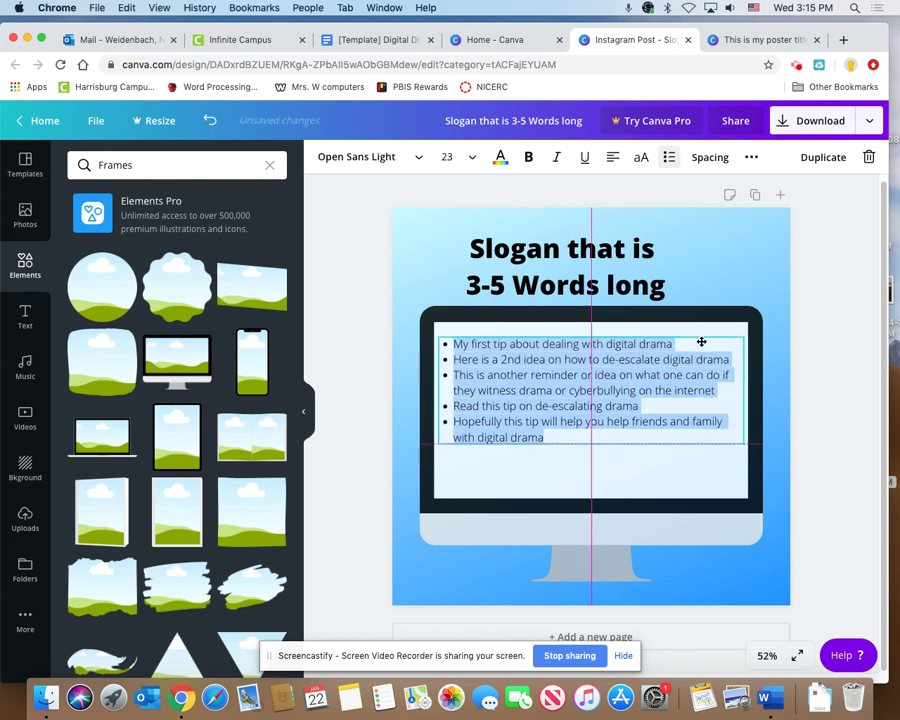
Try tip font sizes 32 and 36, settle on 28, and nudge the list up
{"action": "left_click", "coordinate": [471, 158]}
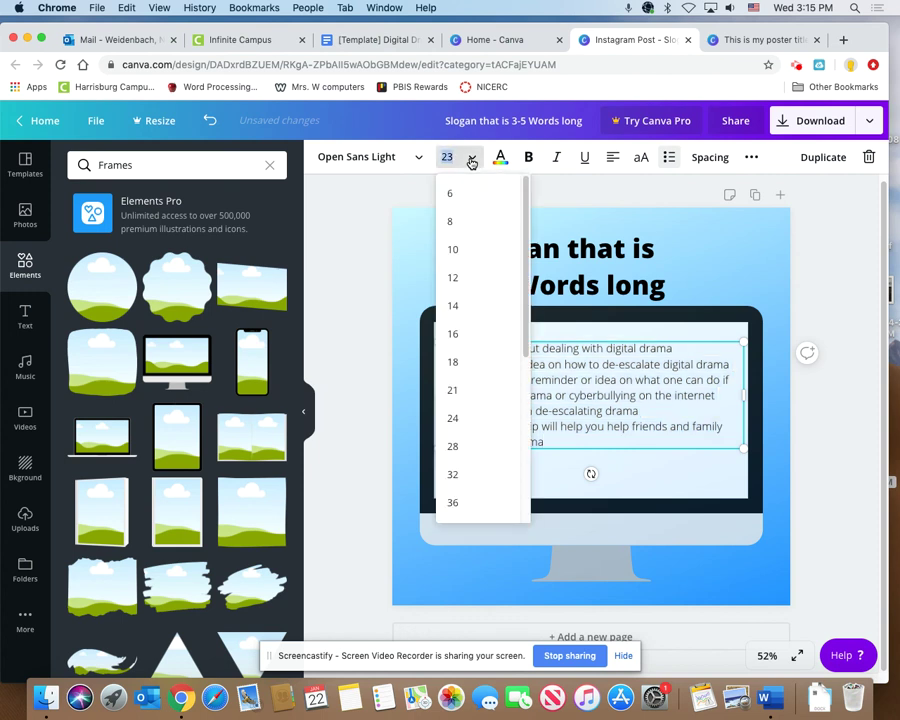
{"action": "left_click", "coordinate": [455, 476]}
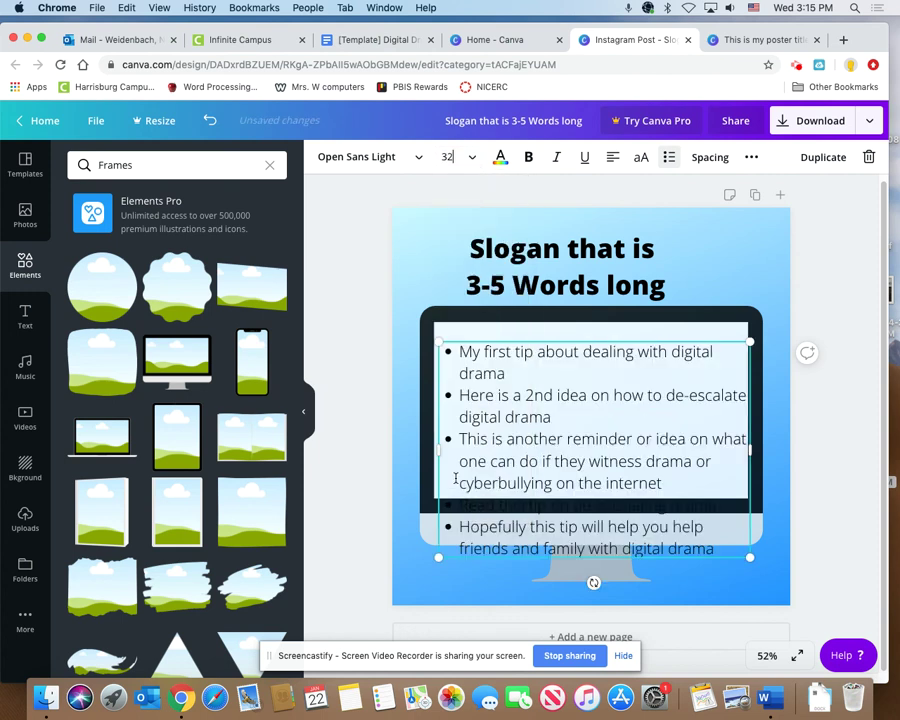
{"action": "left_click", "coordinate": [455, 160]}
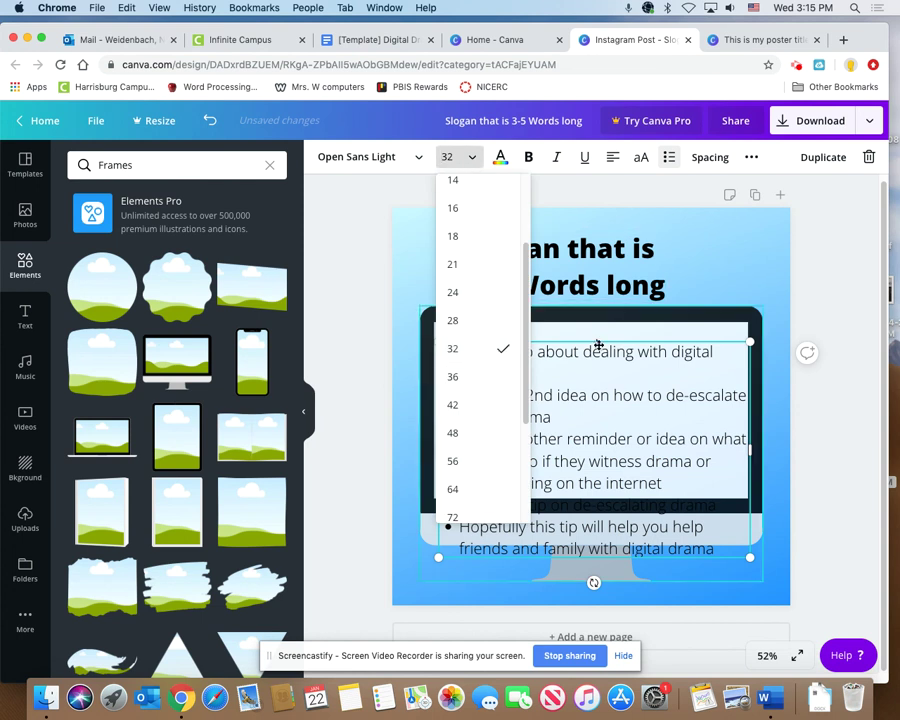
{"action": "left_click", "coordinate": [609, 385]}
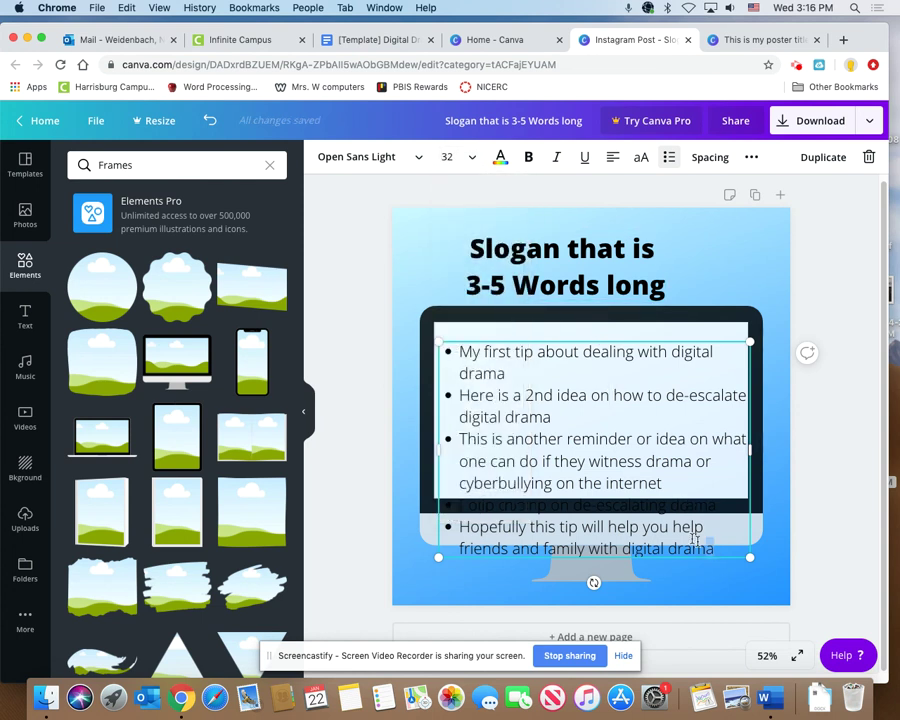
{"action": "left_click_drag", "start_coordinate": [713, 550], "coordinate": [460, 351]}
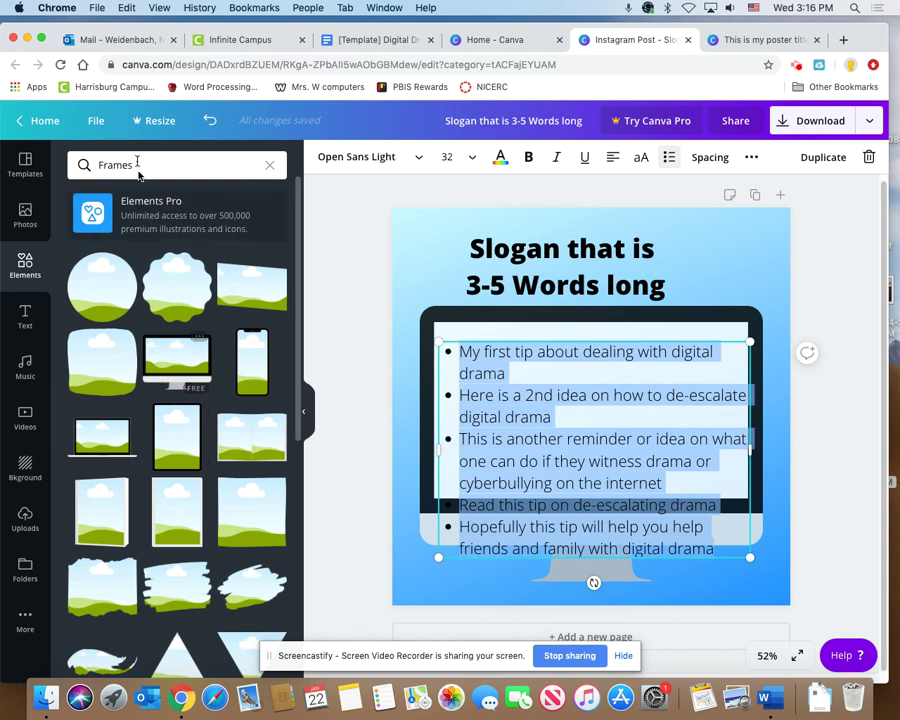
{"action": "left_click", "coordinate": [472, 162]}
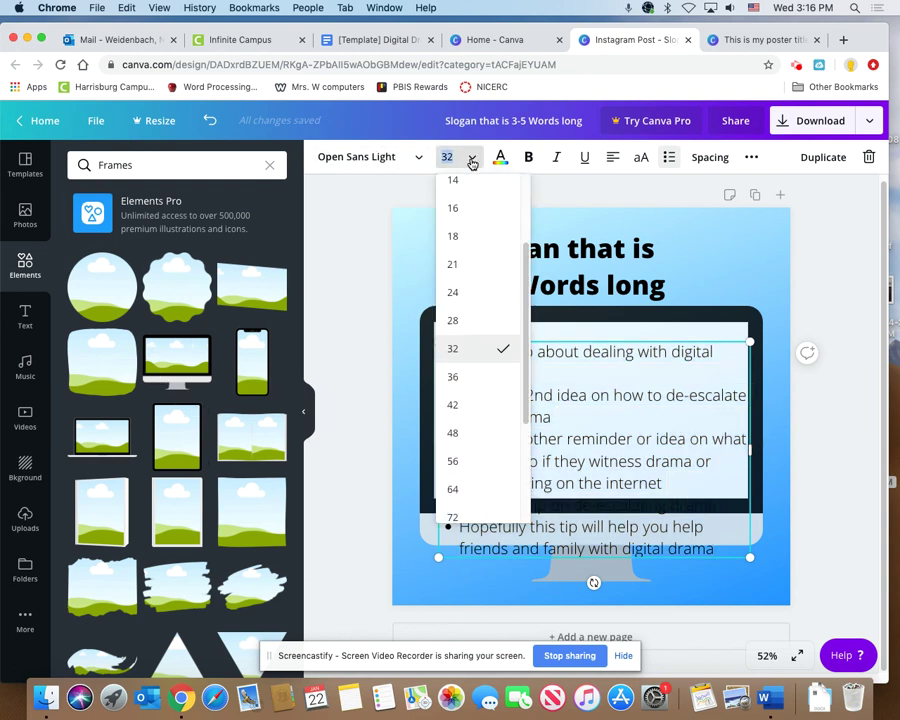
{"action": "left_click", "coordinate": [452, 377]}
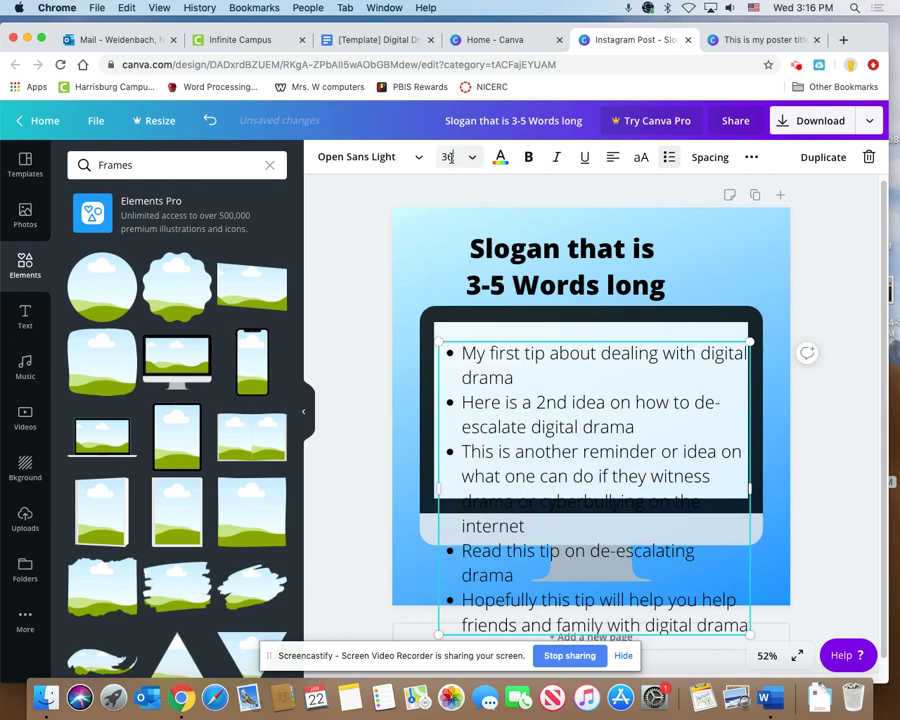
{"action": "left_click", "coordinate": [462, 158]}
{"action": "left_click", "coordinate": [454, 292]}
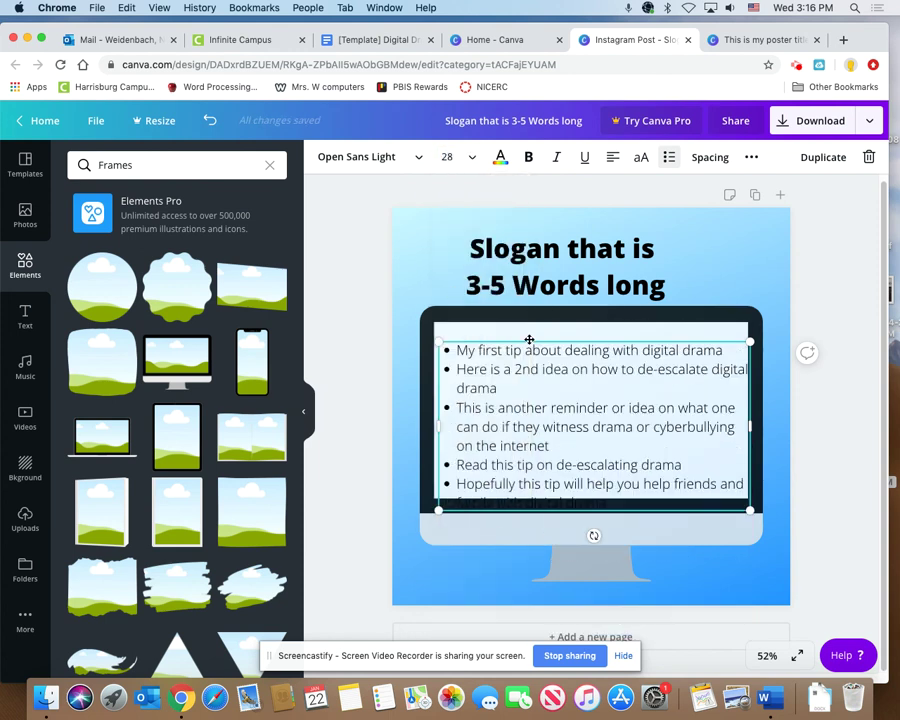
{"action": "left_click_drag", "start_coordinate": [528, 333], "coordinate": [526, 323]}
{"action": "left_click", "coordinate": [808, 262]}
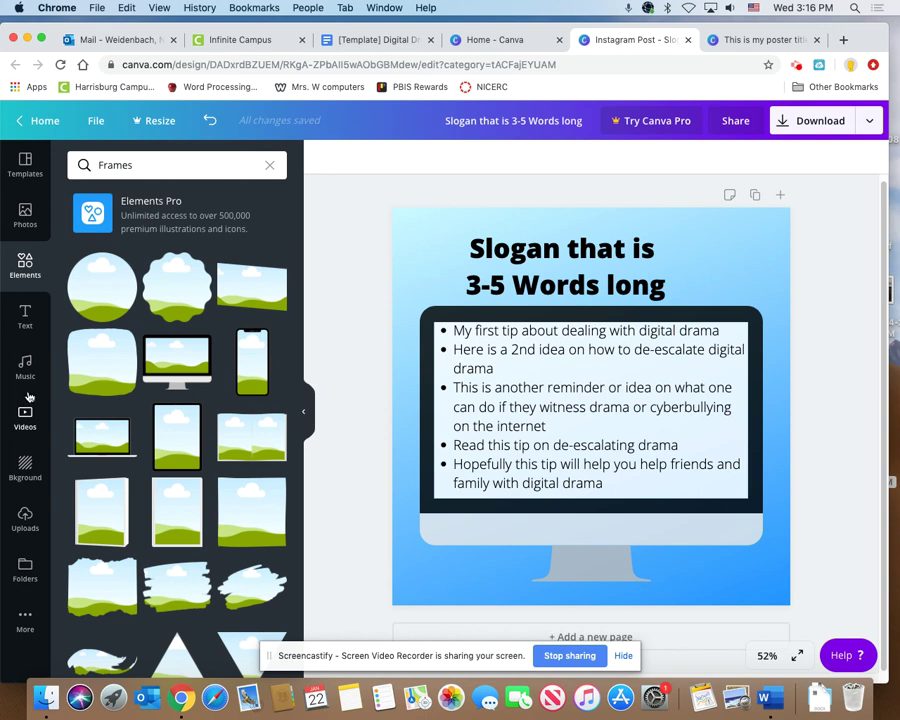
Open the Photos library and shift the slogan heading right to centre it above the monitor
{"action": "left_click", "coordinate": [26, 215]}
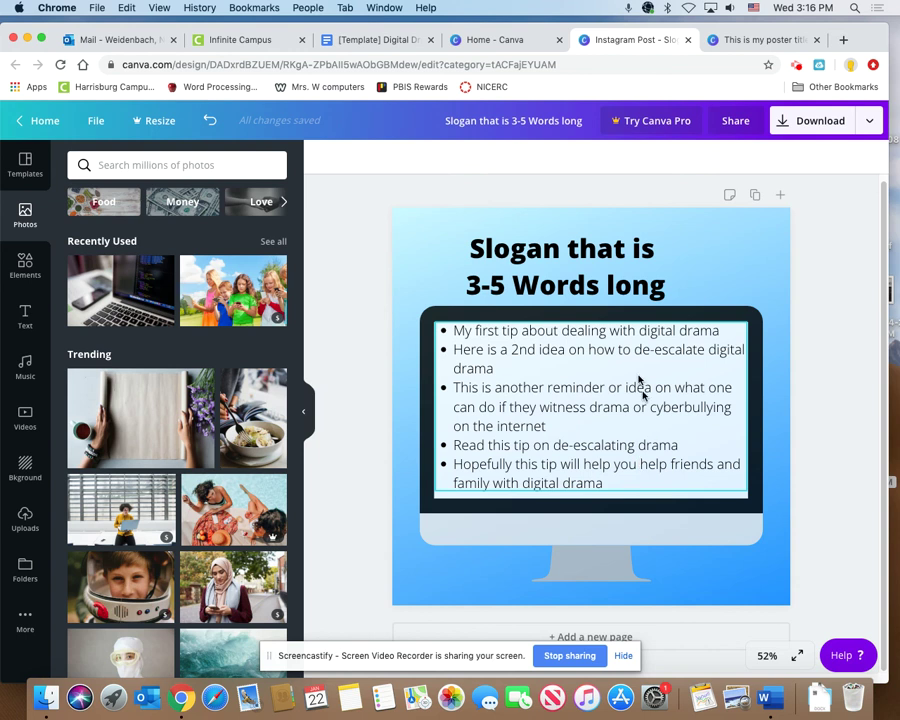
{"action": "left_click", "coordinate": [573, 234]}
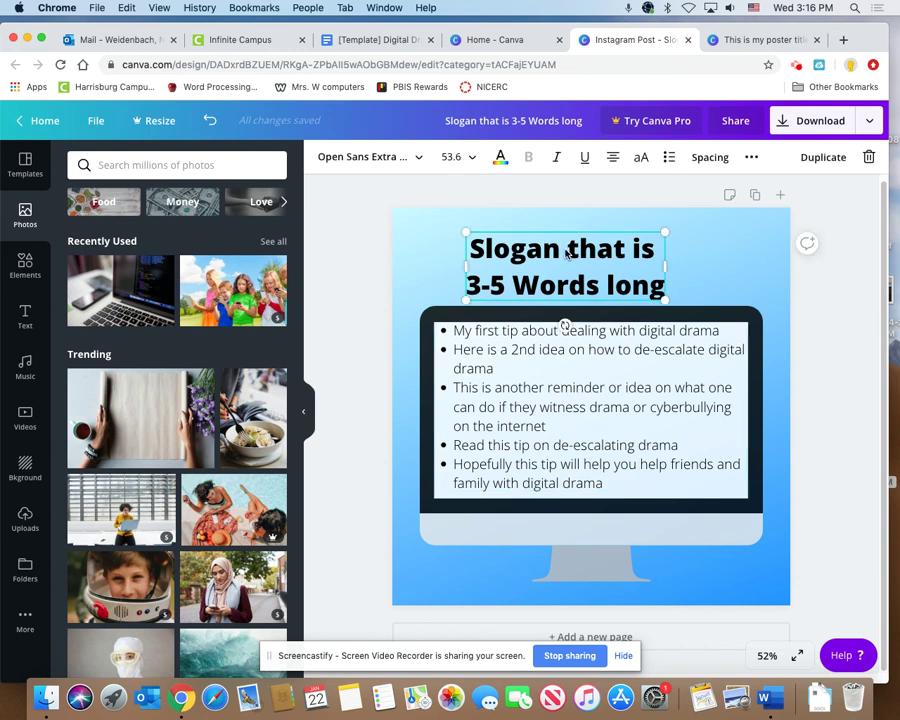
{"action": "left_click_drag", "start_coordinate": [575, 231], "coordinate": [608, 221]}
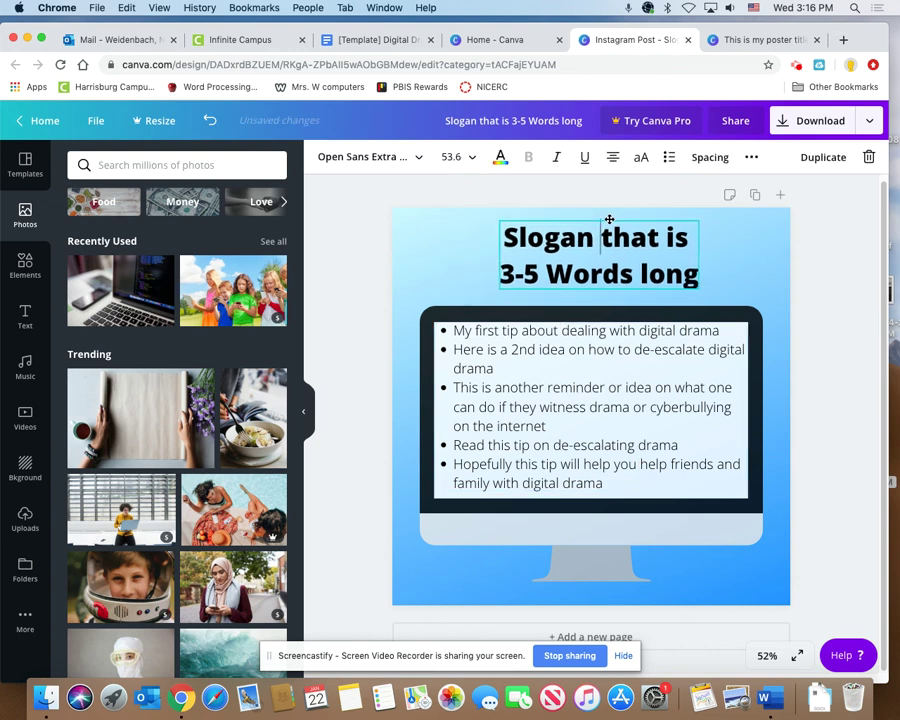
{"action": "left_click", "coordinate": [822, 417]}
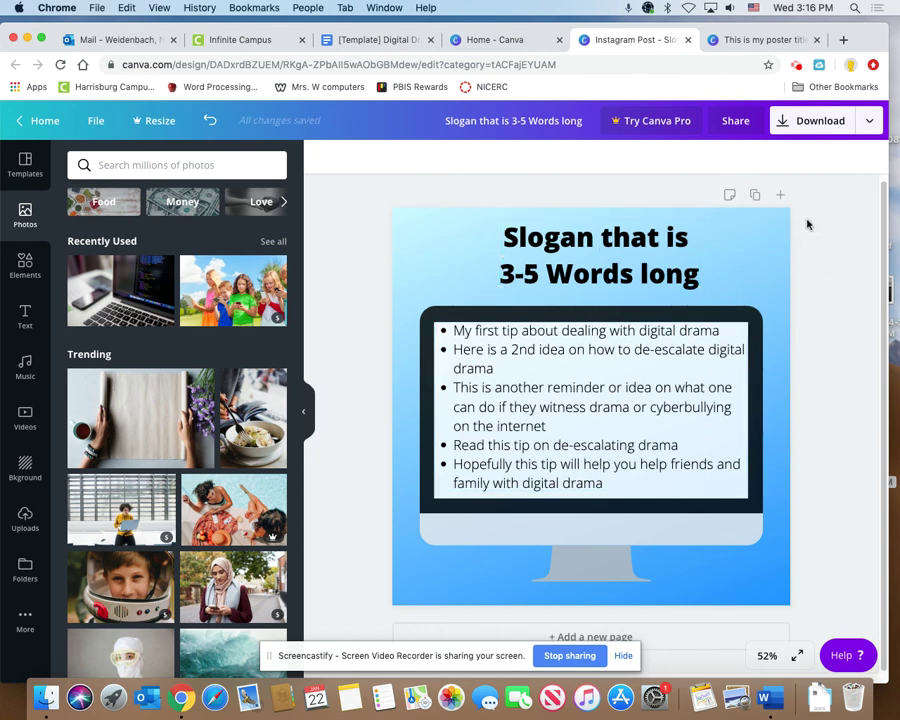